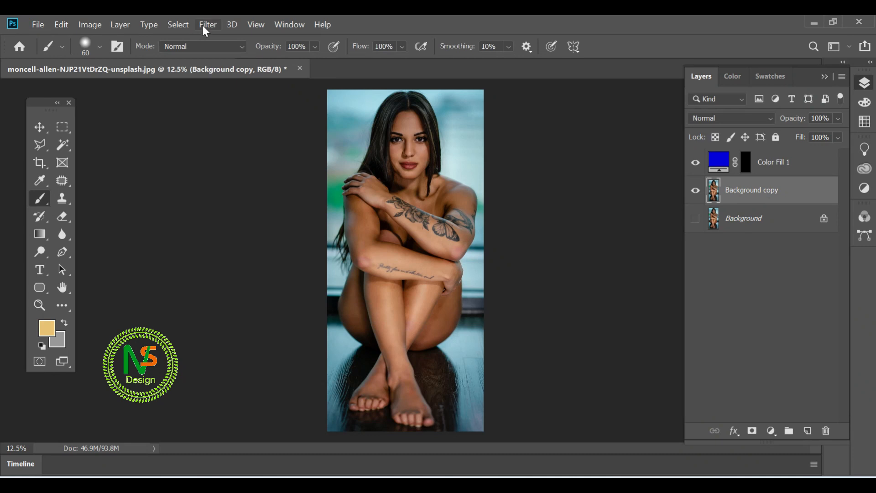
{"action": "left_click", "coordinate": [203, 28]}
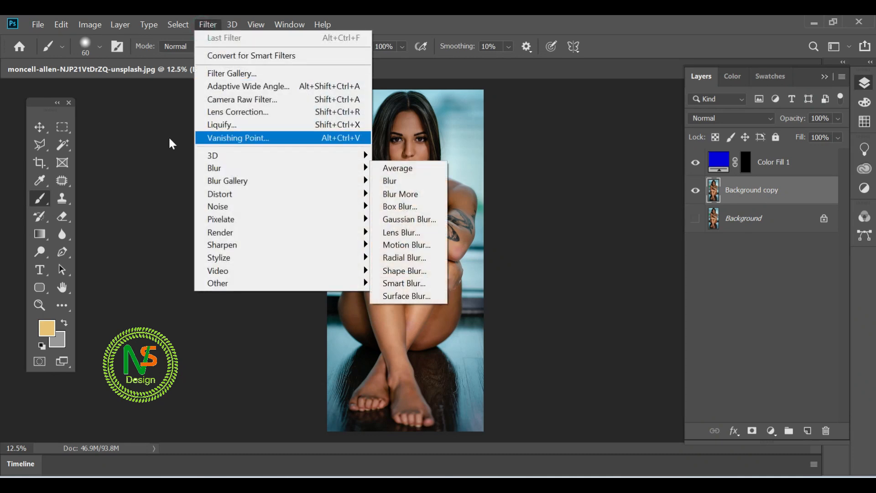
{"action": "left_click", "coordinate": [169, 139]}
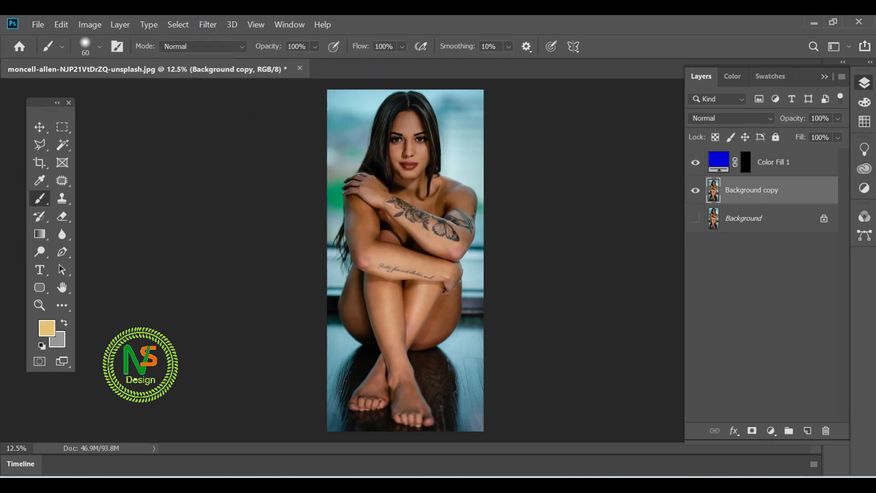
Step: Enlarge the brush size to 300 px for painting over the portrait
{"action": "key", "text": "bracketright"}
{"action": "key", "text": "bracketright"}
{"action": "key", "text": "bracketright"}
{"action": "key", "text": "bracketright"}
{"action": "key", "text": "bracketright"}
{"action": "key", "text": "bracketright"}
{"action": "key", "text": "bracketleft"}
{"action": "scroll", "coordinate": [433, 184], "scroll_direction": "up", "scroll_amount": 4}
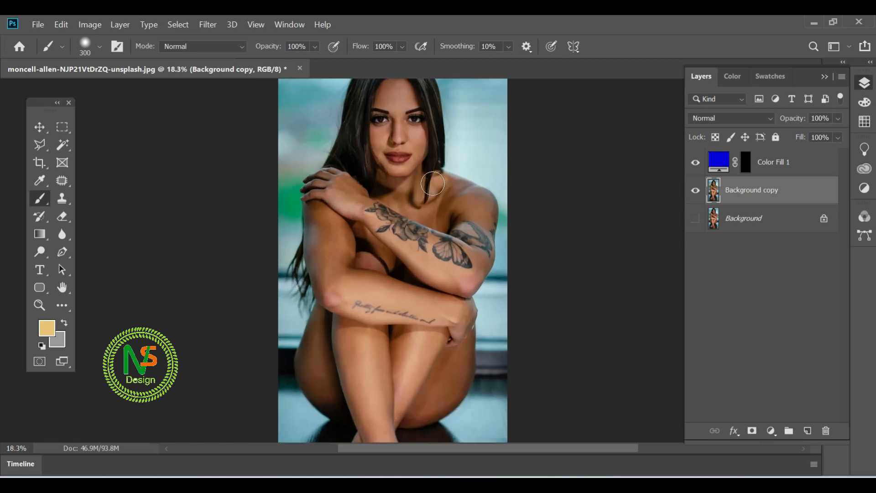
{"action": "scroll", "coordinate": [463, 201], "scroll_direction": "down", "scroll_amount": 4}
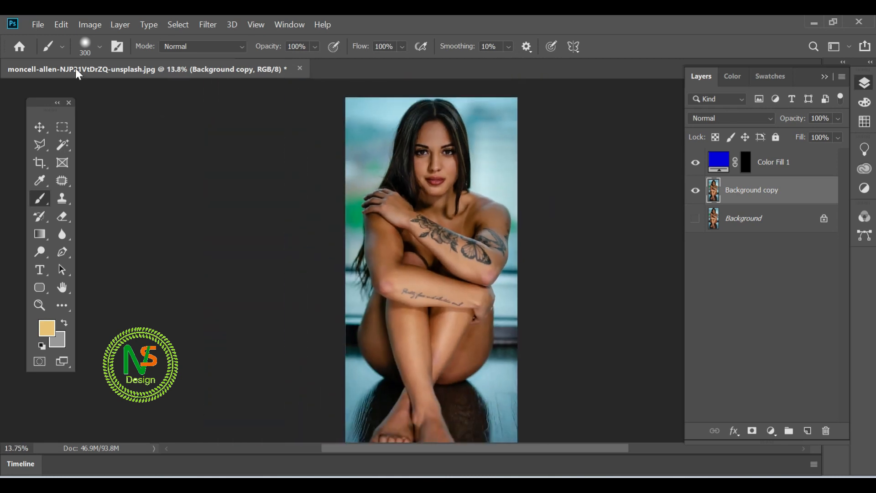
Step: Create an automatic subject selection around the woman on the Background copy layer
{"action": "left_click", "coordinate": [177, 24]}
{"action": "left_click", "coordinate": [204, 173]}
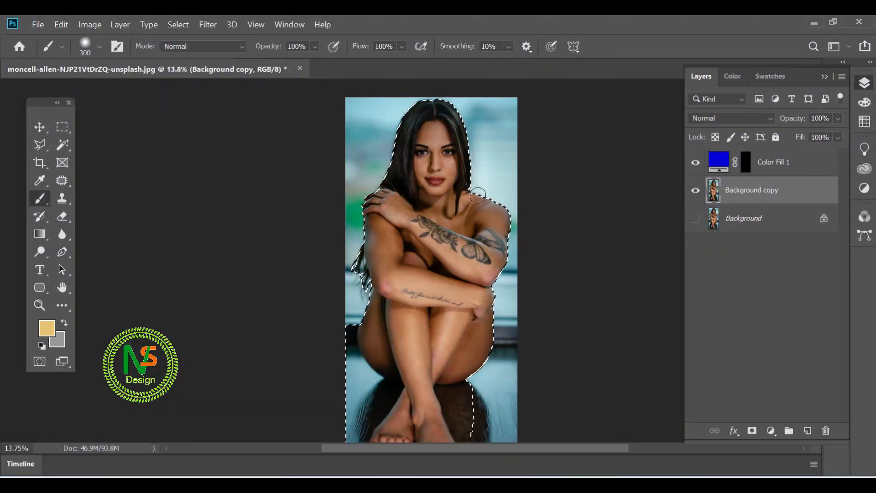
{"action": "scroll", "coordinate": [499, 188], "scroll_direction": "up", "scroll_amount": 6}
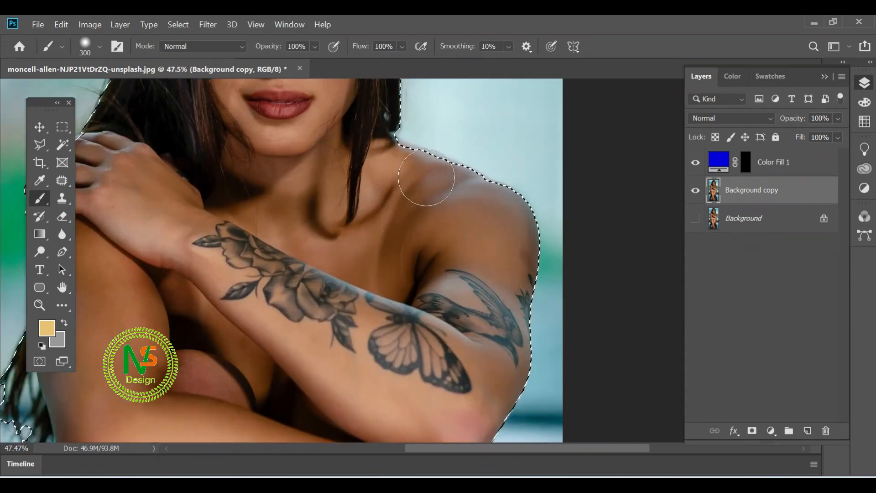
{"action": "mouse_move", "coordinate": [427, 178]}
{"action": "left_mouse_down"}
{"action": "mouse_move", "coordinate": [413, 165]}
{"action": "mouse_move", "coordinate": [498, 200]}
{"action": "mouse_move", "coordinate": [518, 241]}
{"action": "mouse_move", "coordinate": [506, 269]}
{"action": "mouse_move", "coordinate": [502, 343]}
{"action": "mouse_move", "coordinate": [509, 226]}
{"action": "mouse_move", "coordinate": [452, 146]}
{"action": "mouse_move", "coordinate": [458, 161]}
{"action": "left_mouse_up"}
{"action": "key", "text": "ctrl+z"}
Step: Activate the Color Fill 1 layer's mask and reduce the brush size to 200 px
{"action": "left_click", "coordinate": [761, 163]}
{"action": "left_click", "coordinate": [746, 166]}
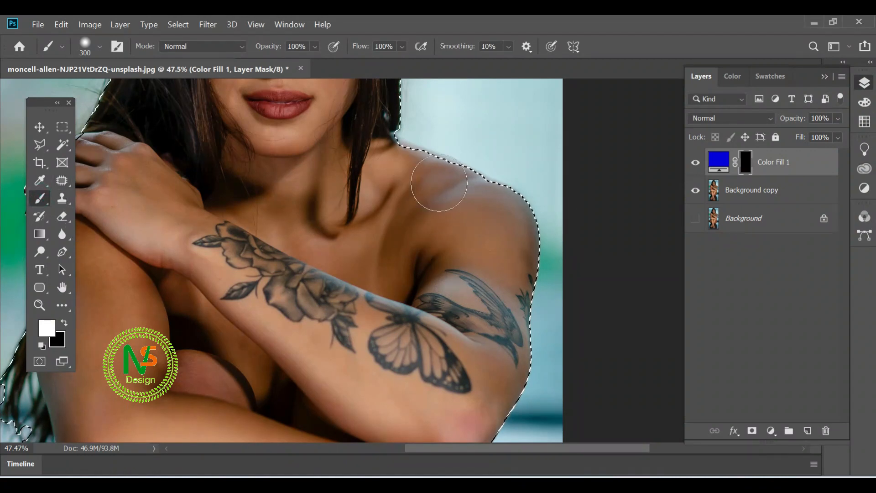
{"action": "key", "text": "bracketleft"}
{"action": "key", "text": "bracketleft"}
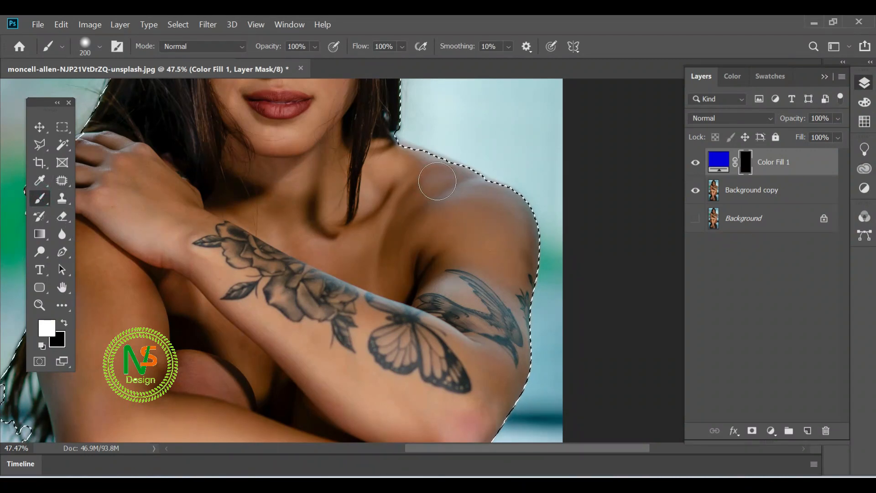
Step: Try painting white on the Color Fill 1 mask along the shoulder and upper arm inside the selection
{"action": "mouse_move", "coordinate": [417, 160]}
{"action": "left_mouse_down"}
{"action": "mouse_move", "coordinate": [519, 211]}
{"action": "mouse_move", "coordinate": [521, 288]}
{"action": "mouse_move", "coordinate": [504, 386]}
{"action": "mouse_move", "coordinate": [527, 278]}
{"action": "mouse_move", "coordinate": [479, 186]}
{"action": "mouse_move", "coordinate": [401, 146]}
{"action": "mouse_move", "coordinate": [434, 186]}
{"action": "left_mouse_up"}
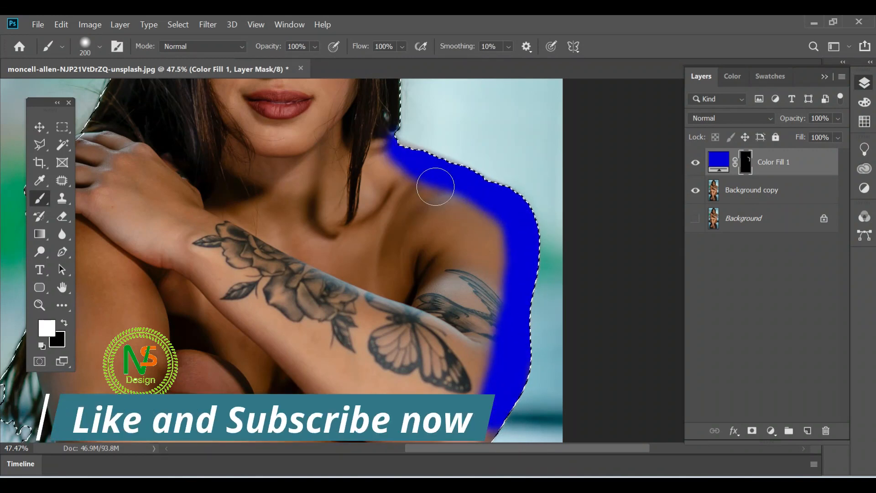
{"action": "key", "text": "ctrl+z"}
Step: Set the brush hardness to 0% and paint the mask white along the tattooed arm's outer edge, from shoulder to elbow
{"action": "left_click", "coordinate": [100, 48]}
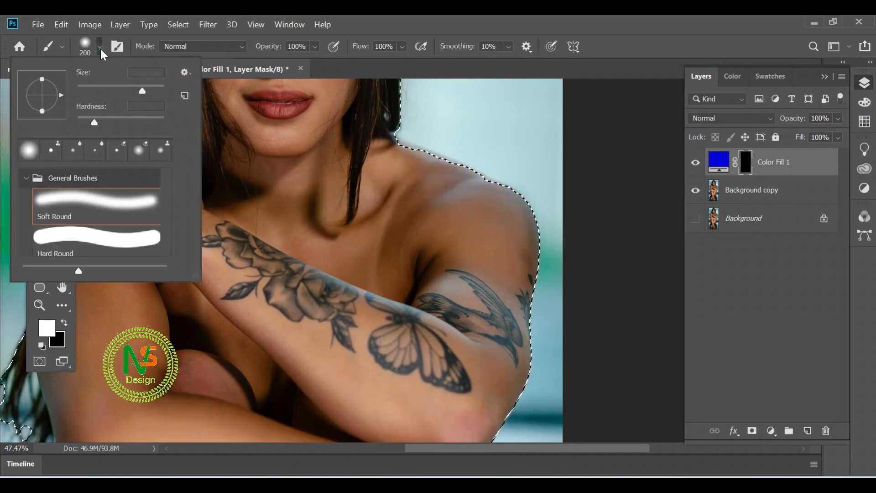
{"action": "left_click_drag", "start_coordinate": [95, 121], "coordinate": [77, 121]}
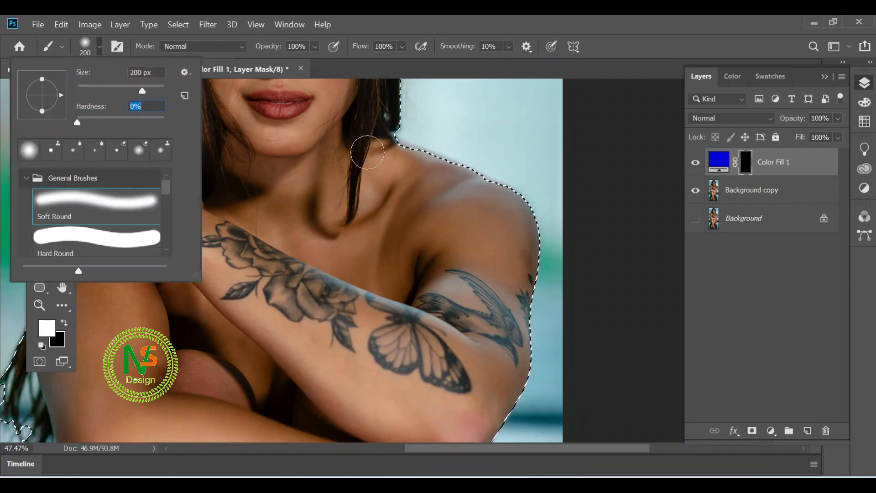
{"action": "mouse_move", "coordinate": [409, 156]}
{"action": "left_mouse_down"}
{"action": "mouse_move", "coordinate": [503, 191]}
{"action": "mouse_move", "coordinate": [532, 221]}
{"action": "left_mouse_up"}
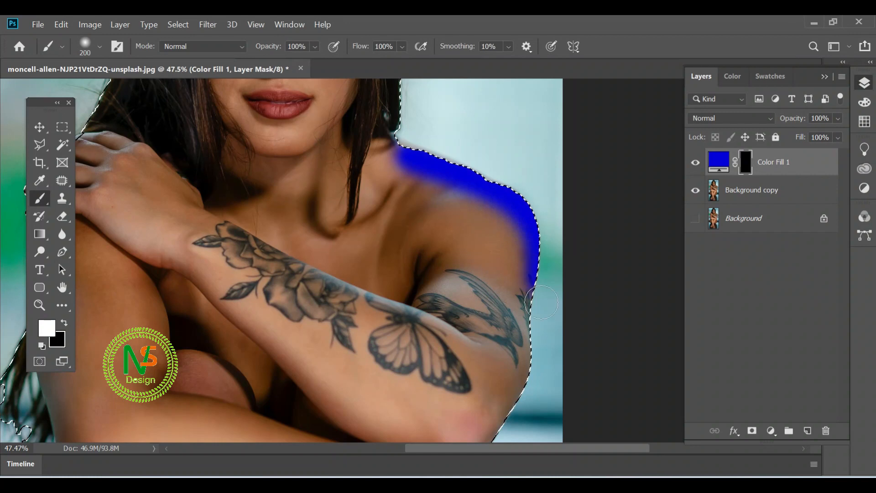
{"action": "left_click_drag", "start_coordinate": [531, 296], "coordinate": [529, 322]}
{"action": "left_click_drag", "start_coordinate": [511, 411], "coordinate": [487, 445]}
{"action": "key", "text": "space"}
{"action": "left_click_drag", "start_coordinate": [497, 355], "coordinate": [499, 223]}
{"action": "left_click_drag", "start_coordinate": [488, 307], "coordinate": [476, 338]}
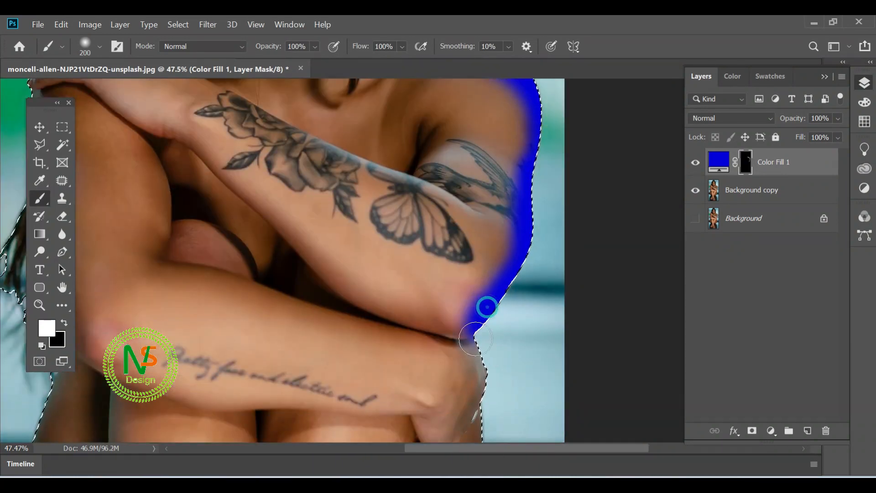
Step: Paint the mask white along the hair's edge above the blue shoulder, from the neck up to the crown
{"action": "key", "text": "space"}
{"action": "left_click_drag", "start_coordinate": [491, 218], "coordinate": [531, 384]}
{"action": "mouse_move", "coordinate": [546, 236]}
{"action": "left_mouse_down"}
{"action": "mouse_move", "coordinate": [577, 321]}
{"action": "mouse_move", "coordinate": [523, 212]}
{"action": "mouse_move", "coordinate": [423, 161]}
{"action": "mouse_move", "coordinate": [496, 314]}
{"action": "mouse_move", "coordinate": [470, 139]}
{"action": "mouse_move", "coordinate": [483, 321]}
{"action": "mouse_move", "coordinate": [495, 338]}
{"action": "mouse_move", "coordinate": [537, 351]}
{"action": "mouse_move", "coordinate": [579, 382]}
{"action": "mouse_move", "coordinate": [611, 438]}
{"action": "left_mouse_up"}
{"action": "key", "text": "space"}
{"action": "key", "text": "space"}
{"action": "mouse_move", "coordinate": [470, 198]}
{"action": "left_mouse_down"}
{"action": "mouse_move", "coordinate": [520, 398]}
{"action": "mouse_move", "coordinate": [499, 245]}
{"action": "mouse_move", "coordinate": [431, 193]}
{"action": "left_mouse_up"}
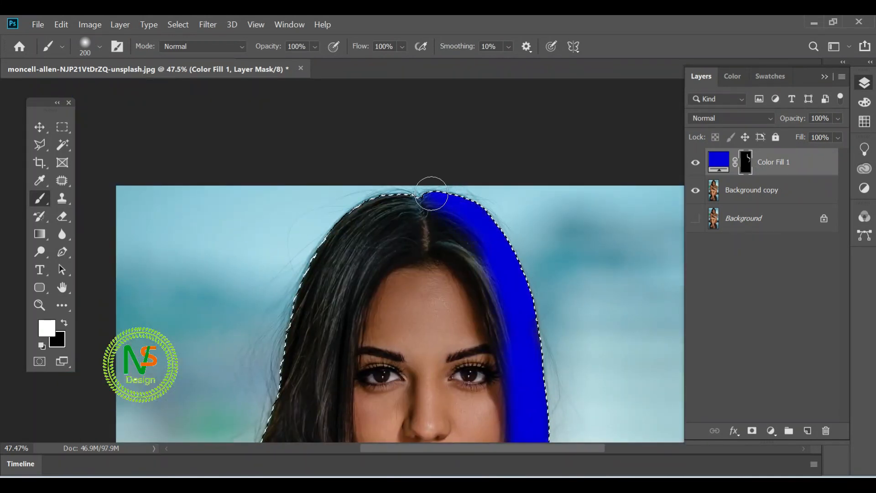
{"action": "key", "text": "space"}
{"action": "left_click_drag", "start_coordinate": [520, 325], "coordinate": [386, 143]}
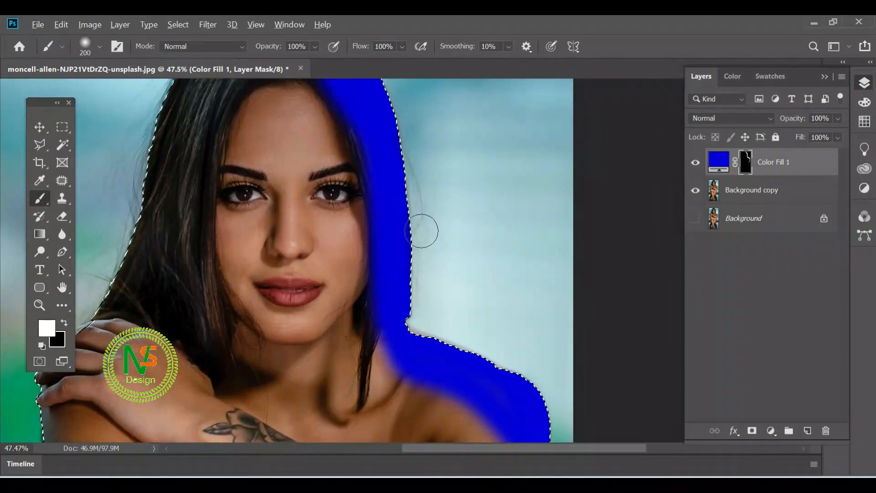
{"action": "scroll", "coordinate": [422, 231], "scroll_direction": "down", "scroll_amount": 11}
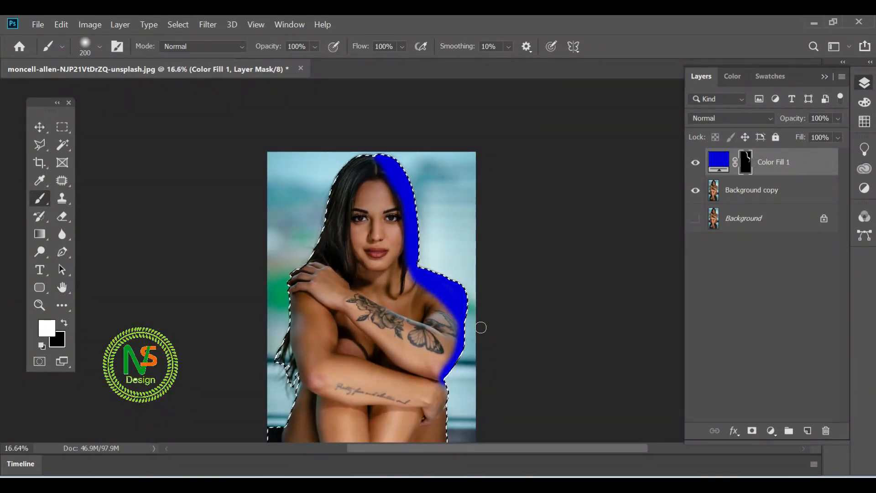
Step: Switch to the Move tool and set the Color Fill 1 layer's blend mode to Overlay
{"action": "left_click", "coordinate": [40, 127]}
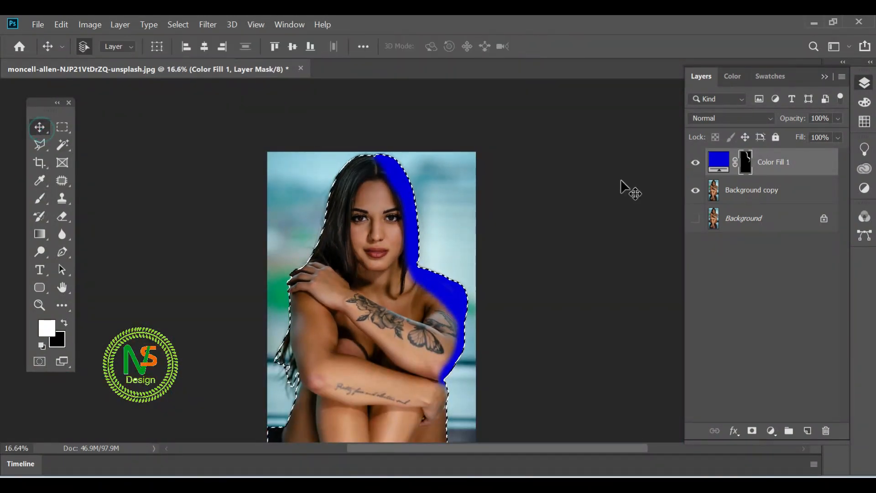
{"action": "left_click", "coordinate": [733, 119]}
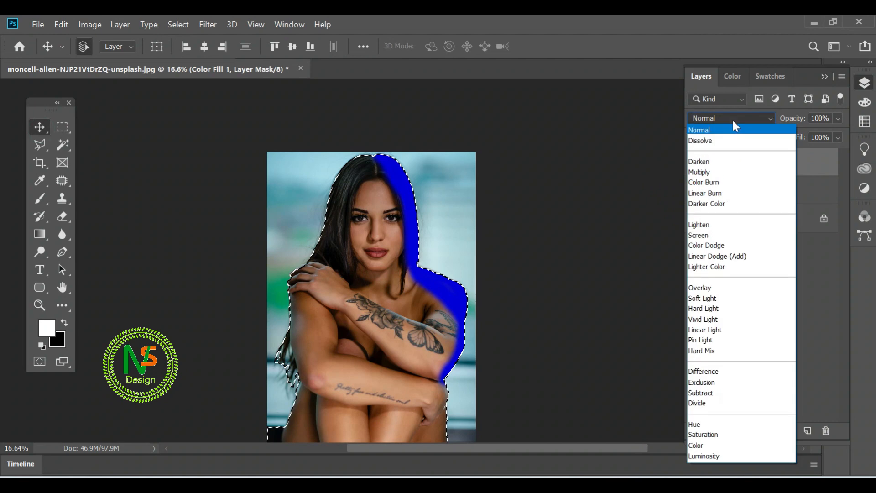
{"action": "left_click", "coordinate": [729, 287]}
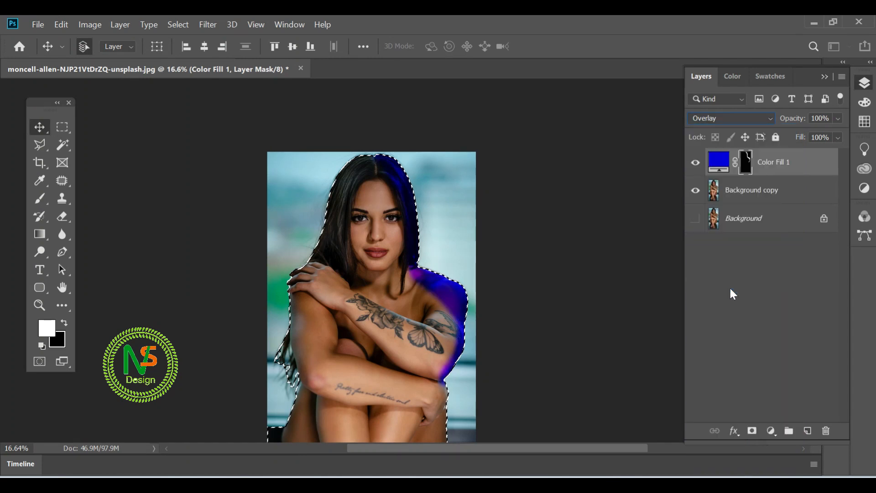
{"action": "scroll", "coordinate": [376, 300], "scroll_direction": "up", "scroll_amount": 5}
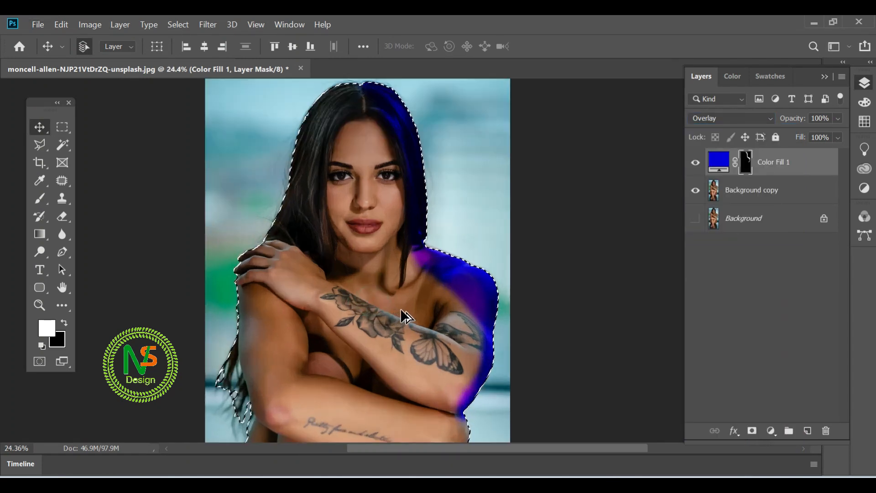
{"action": "left_click_drag", "start_coordinate": [440, 309], "coordinate": [485, 146]}
{"action": "scroll", "coordinate": [467, 201], "scroll_direction": "down", "scroll_amount": 3}
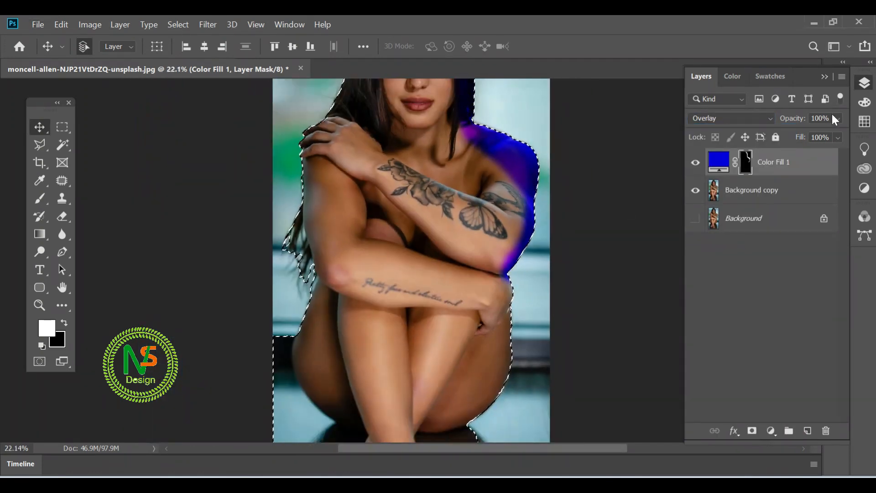
{"action": "mouse_move", "coordinate": [838, 118]}
{"action": "left_mouse_down"}
{"action": "mouse_move", "coordinate": [828, 132]}
{"action": "mouse_move", "coordinate": [806, 133]}
{"action": "mouse_move", "coordinate": [840, 134]}
{"action": "left_mouse_up"}
{"action": "scroll", "coordinate": [460, 183], "scroll_direction": "down", "scroll_amount": 4}
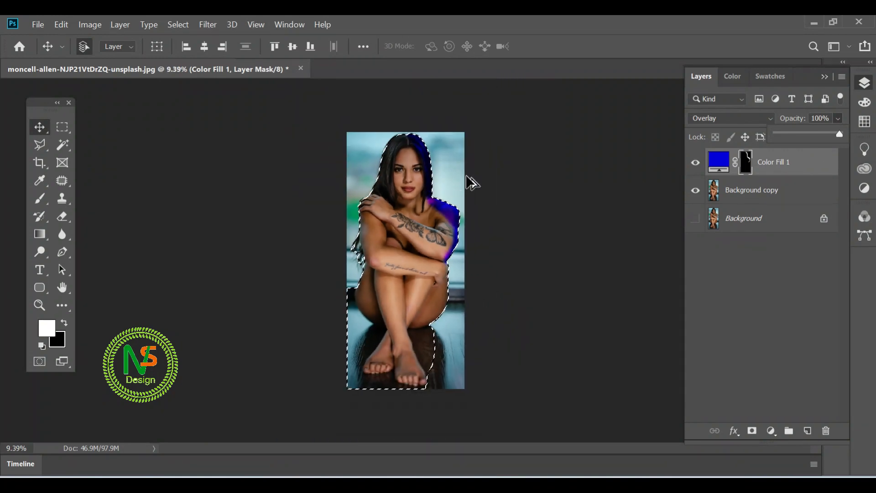
{"action": "scroll", "coordinate": [460, 182], "scroll_direction": "up", "scroll_amount": 2}
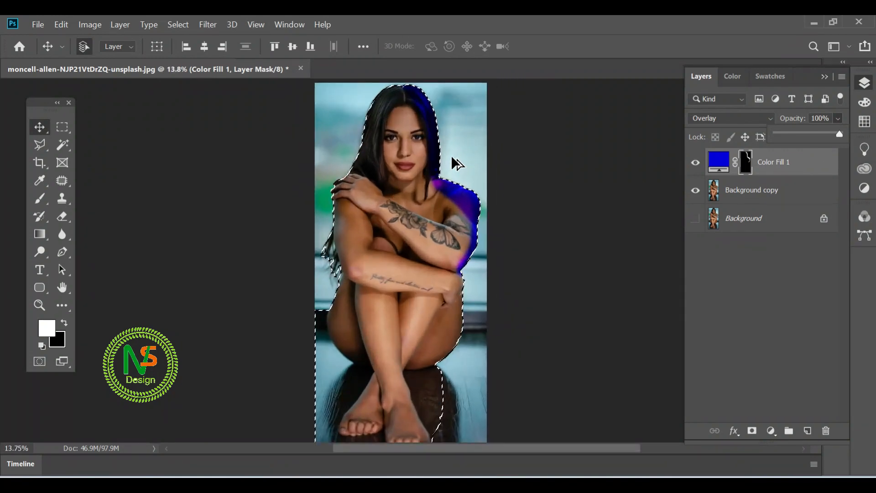
{"action": "left_click", "coordinate": [751, 170]}
{"action": "left_click", "coordinate": [747, 171]}
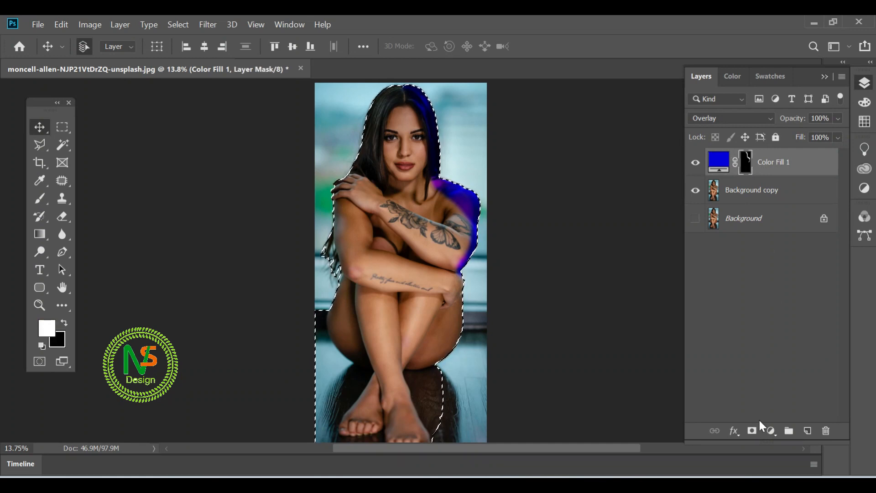
{"action": "left_click", "coordinate": [771, 430]}
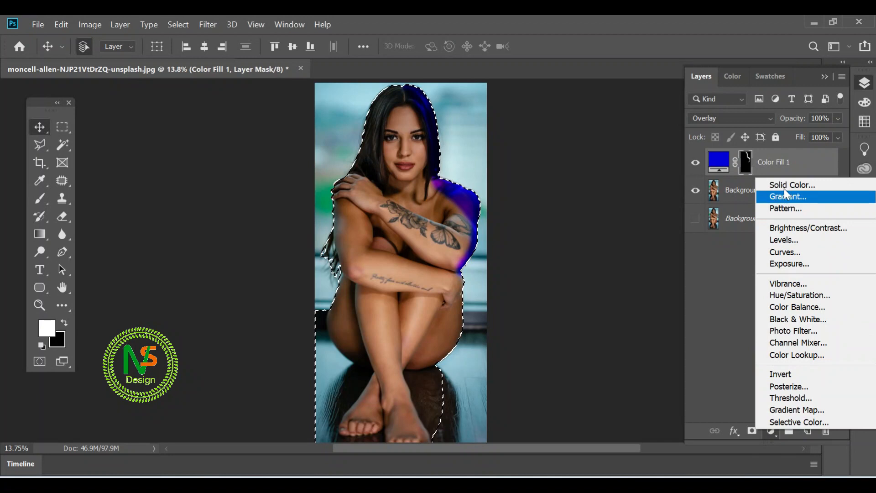
{"action": "left_click", "coordinate": [731, 273]}
Step: Open the Color Fill 1 layer's blending options and set the Blend If underlying layer range to 28 and 143 / 255
{"action": "left_click", "coordinate": [805, 155]}
{"action": "double_click", "coordinate": [806, 160]}
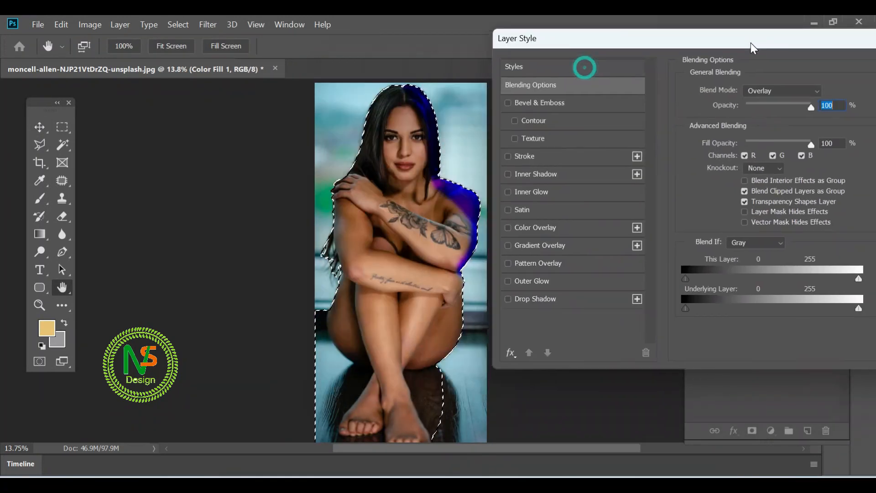
{"action": "left_click", "coordinate": [550, 298]}
{"action": "left_click", "coordinate": [508, 299]}
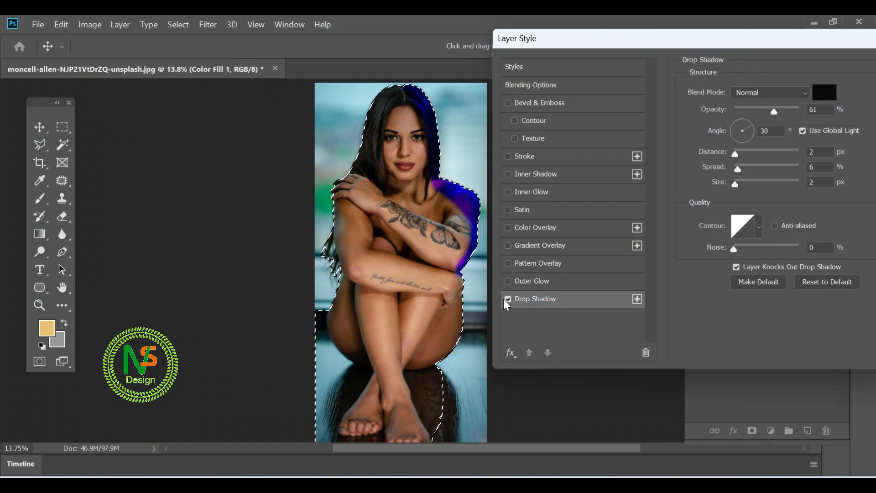
{"action": "left_click", "coordinate": [555, 86]}
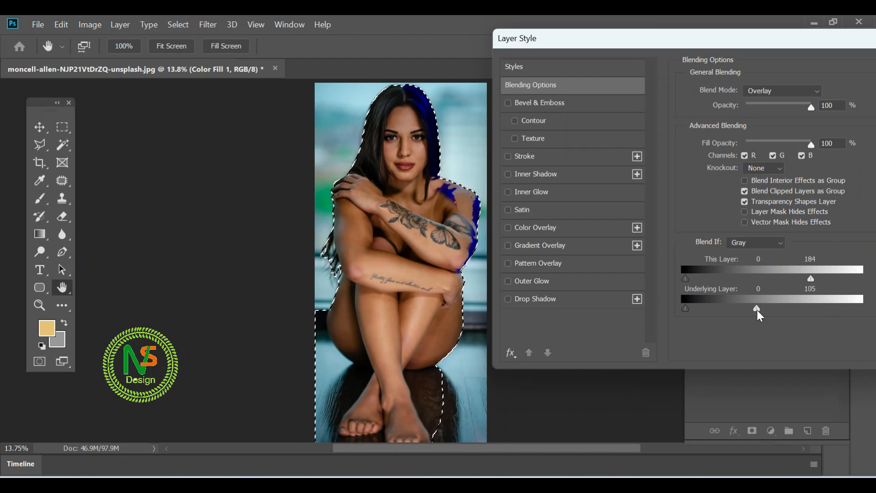
{"action": "left_click_drag", "start_coordinate": [757, 311], "coordinate": [796, 310]}
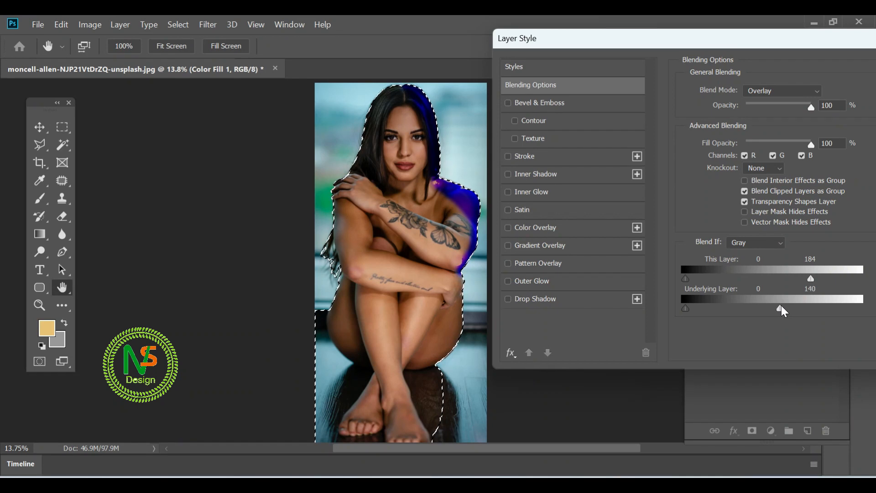
{"action": "left_click_drag", "start_coordinate": [786, 308], "coordinate": [858, 312]}
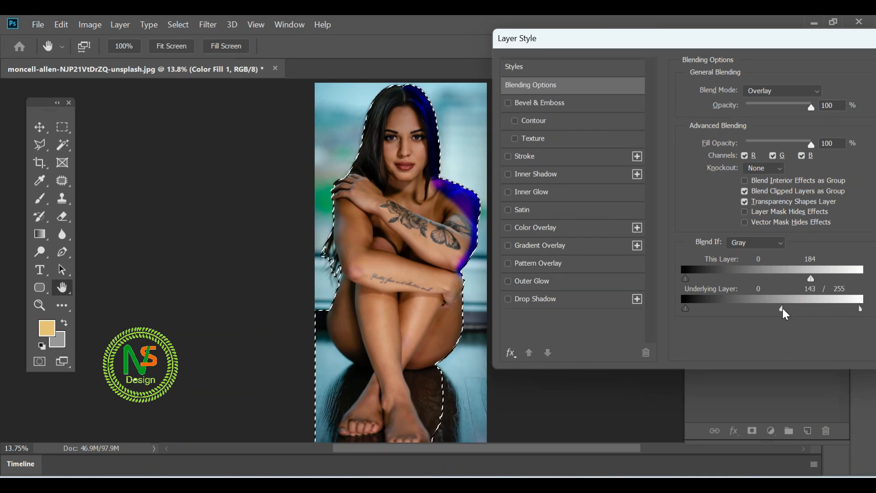
{"action": "left_click_drag", "start_coordinate": [718, 309], "coordinate": [708, 309]}
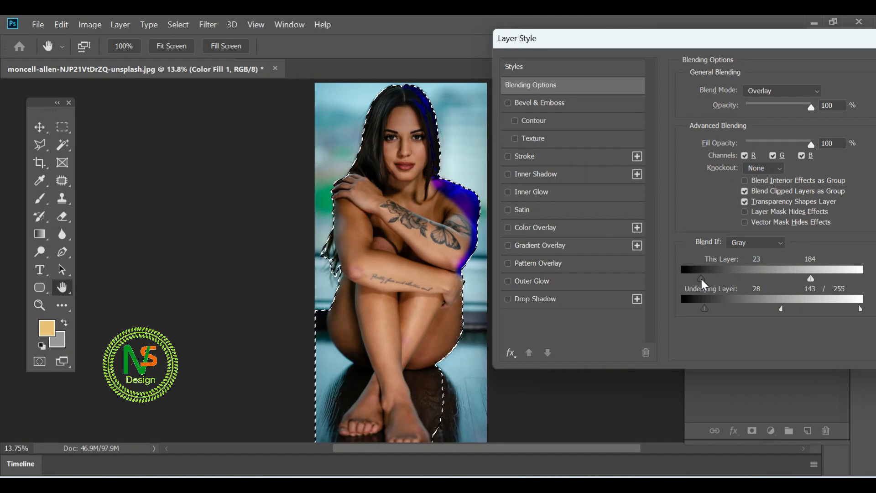
Step: Set the Blend If range for This Layer to 6 / 46 for the shadows and 239 / 255 for the highlights
{"action": "mouse_move", "coordinate": [706, 279]}
{"action": "left_mouse_down"}
{"action": "mouse_move", "coordinate": [685, 279]}
{"action": "mouse_move", "coordinate": [694, 279]}
{"action": "left_mouse_up"}
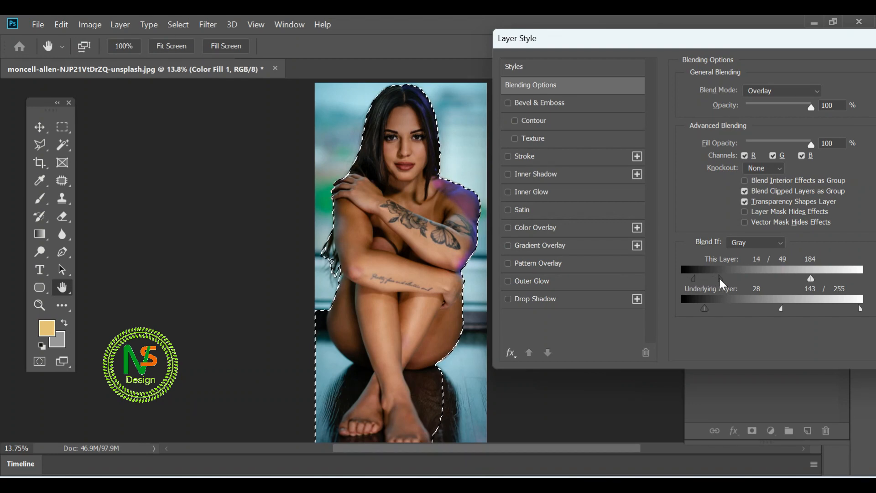
{"action": "left_click_drag", "start_coordinate": [716, 279], "coordinate": [712, 280]}
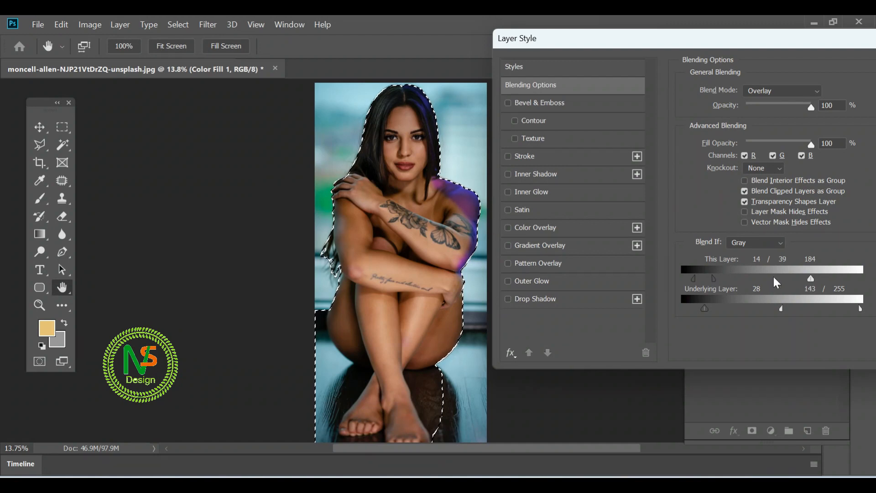
{"action": "left_click_drag", "start_coordinate": [816, 280], "coordinate": [846, 279]}
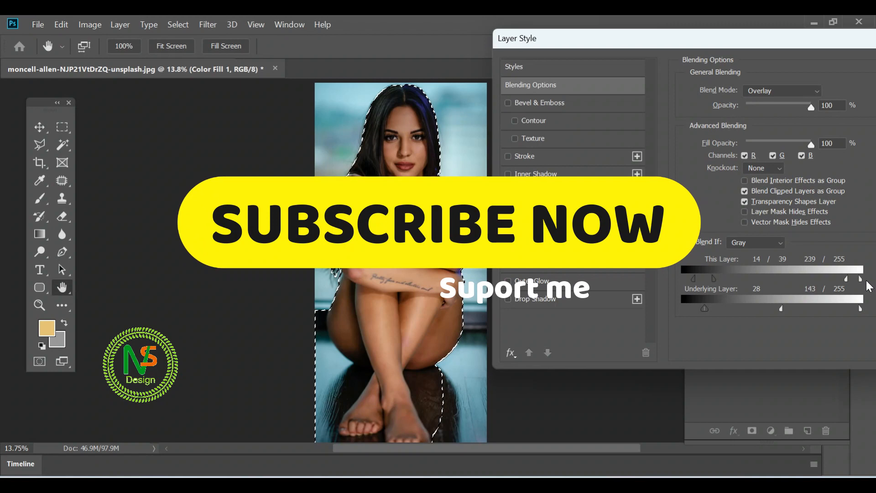
{"action": "mouse_move", "coordinate": [714, 279]}
{"action": "left_mouse_down"}
{"action": "mouse_move", "coordinate": [689, 276]}
{"action": "mouse_move", "coordinate": [716, 275]}
{"action": "left_mouse_up"}
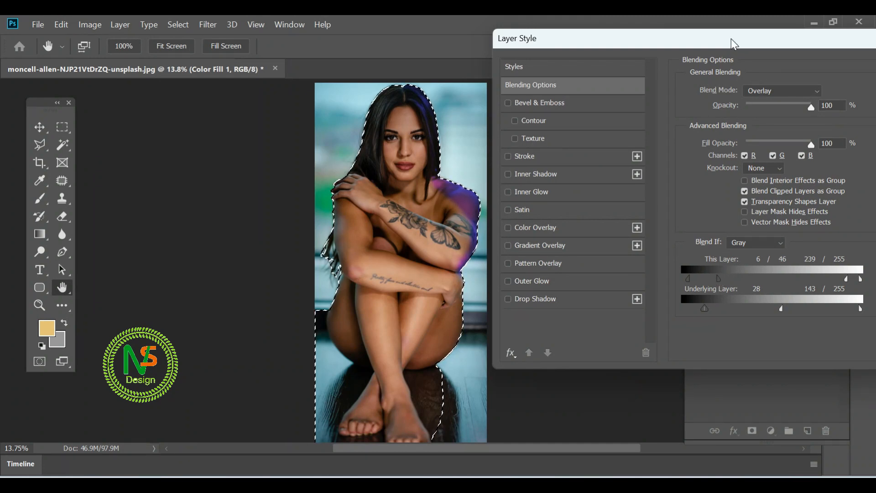
Step: Set the Color Fill 1 layer's blend mode to Linear Dodge (Add) and apply the blending options
{"action": "left_click_drag", "start_coordinate": [731, 39], "coordinate": [719, 44]}
{"action": "left_click", "coordinate": [769, 96]}
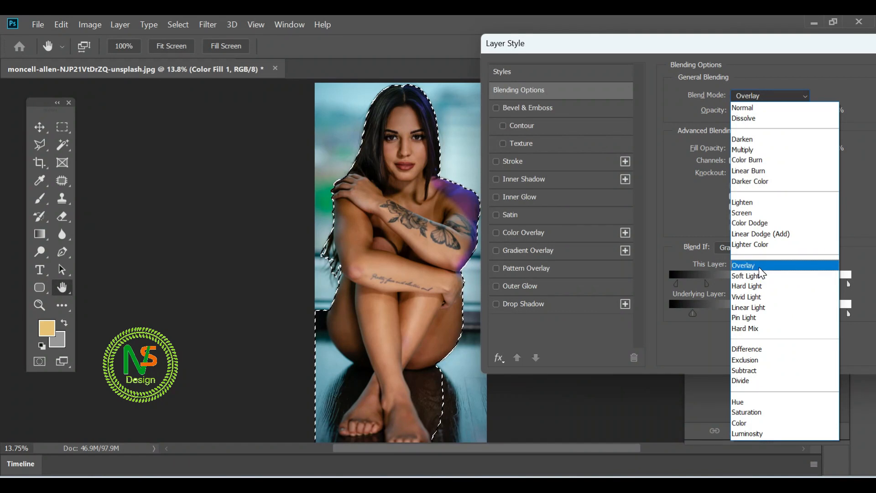
{"action": "left_click", "coordinate": [760, 232]}
{"action": "left_click_drag", "start_coordinate": [736, 48], "coordinate": [669, 57]}
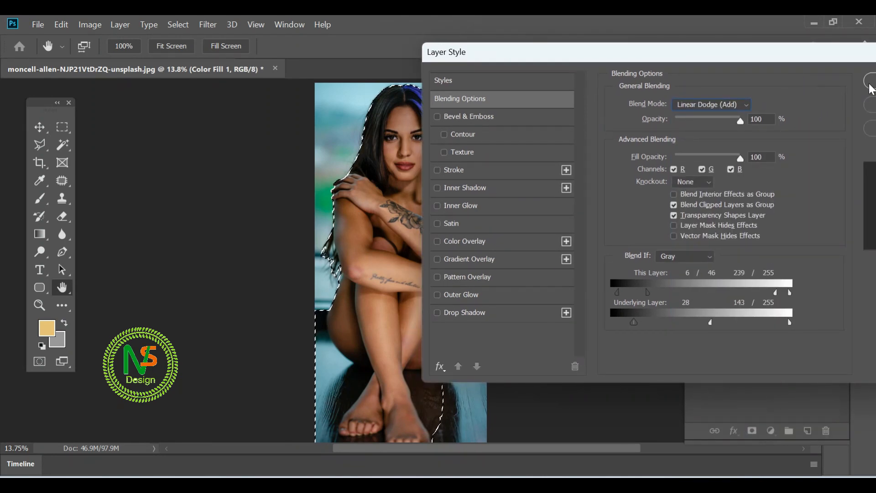
{"action": "left_click", "coordinate": [869, 81]}
{"action": "key", "text": "ctrl+0"}
{"action": "scroll", "coordinate": [425, 234], "scroll_direction": "down", "scroll_amount": 2}
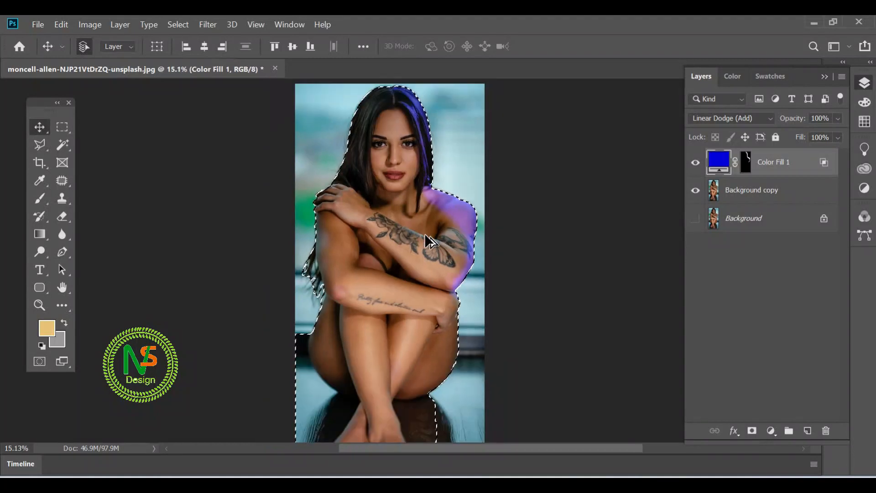
Step: Paint the Color Fill 1 layer mask white with the Brush tool across the blue-lit shoulder and the butterfly-tattooed upper arm
{"action": "left_click", "coordinate": [46, 198]}
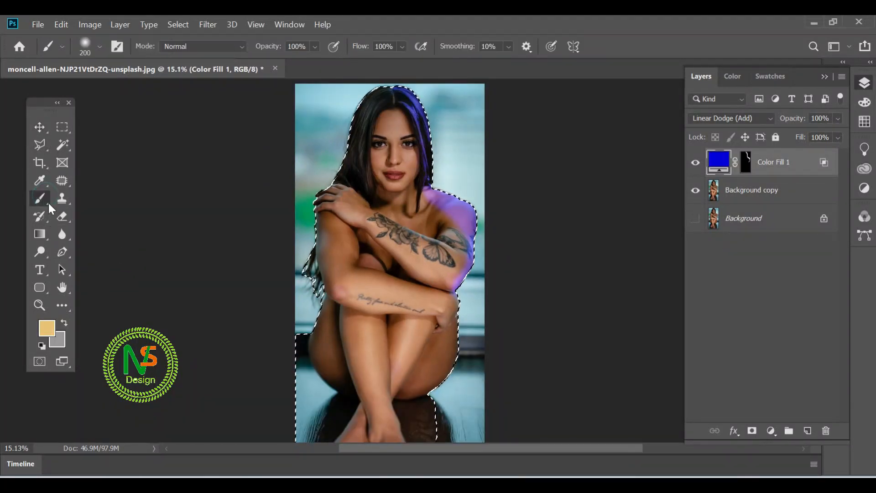
{"action": "left_click", "coordinate": [745, 162]}
{"action": "key", "text": "d"}
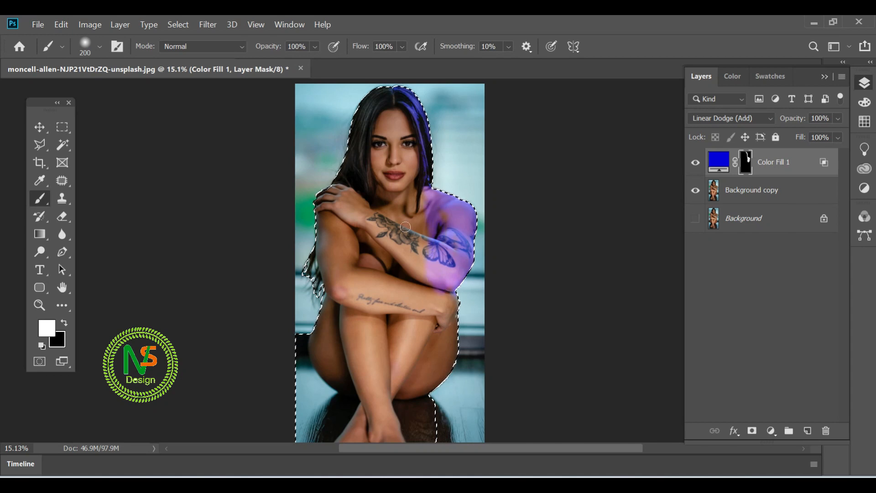
{"action": "left_click", "coordinate": [36, 145]}
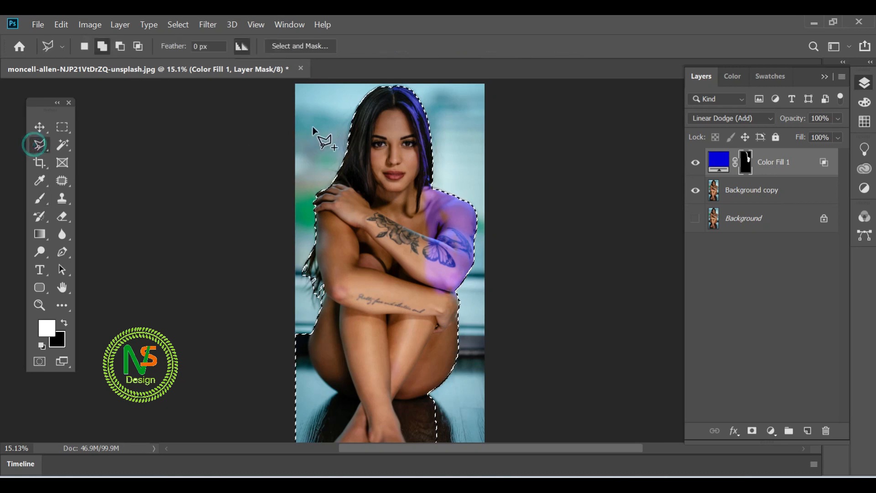
{"action": "left_click", "coordinate": [392, 84]}
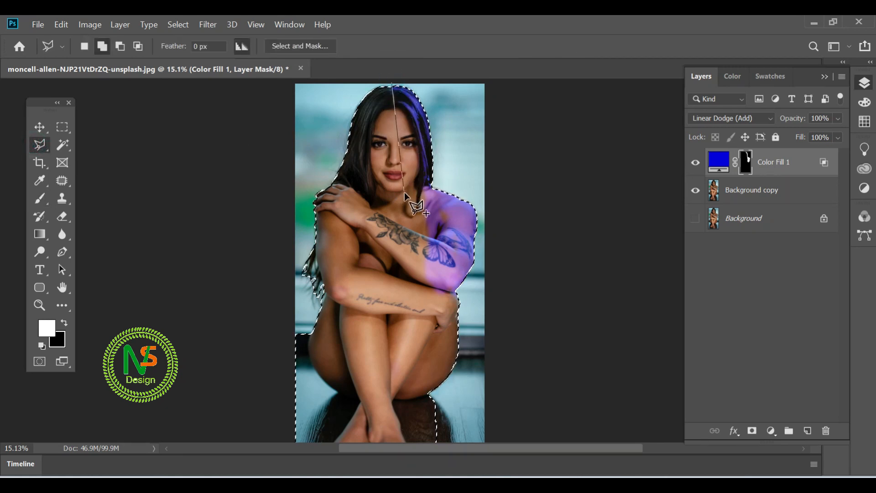
{"action": "left_click", "coordinate": [414, 132]}
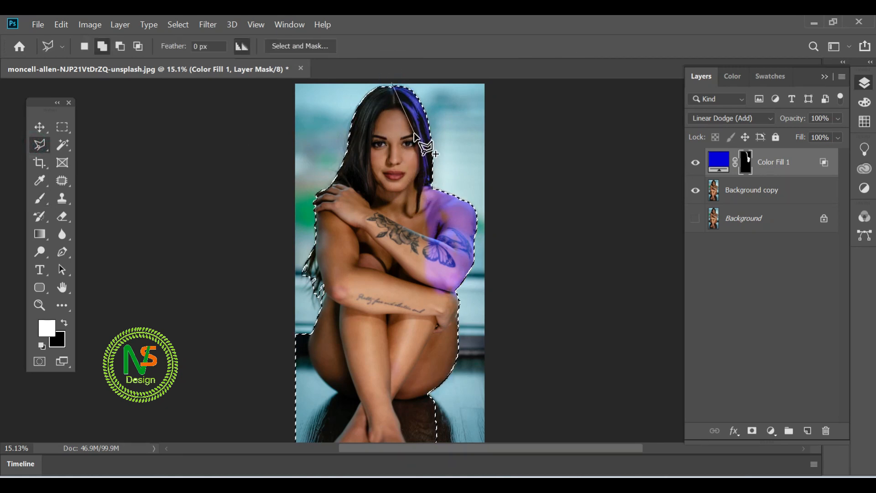
{"action": "left_click", "coordinate": [420, 169]}
{"action": "left_click", "coordinate": [412, 198]}
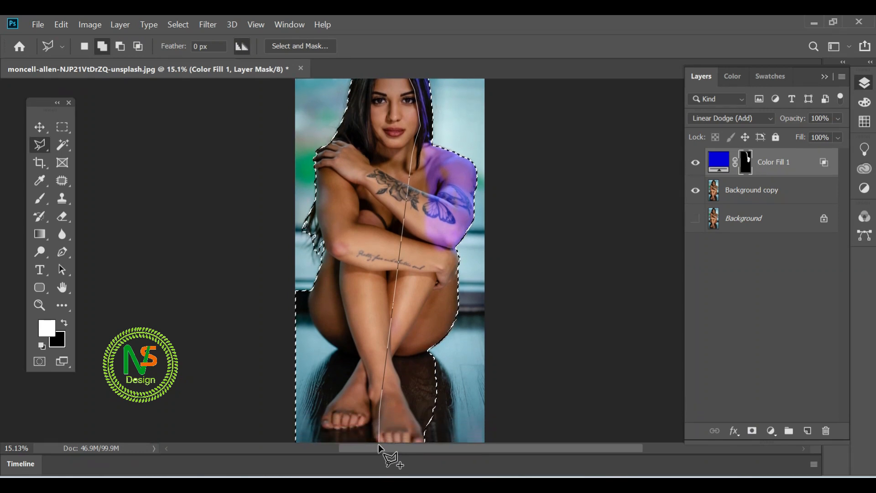
{"action": "left_click", "coordinate": [368, 375]}
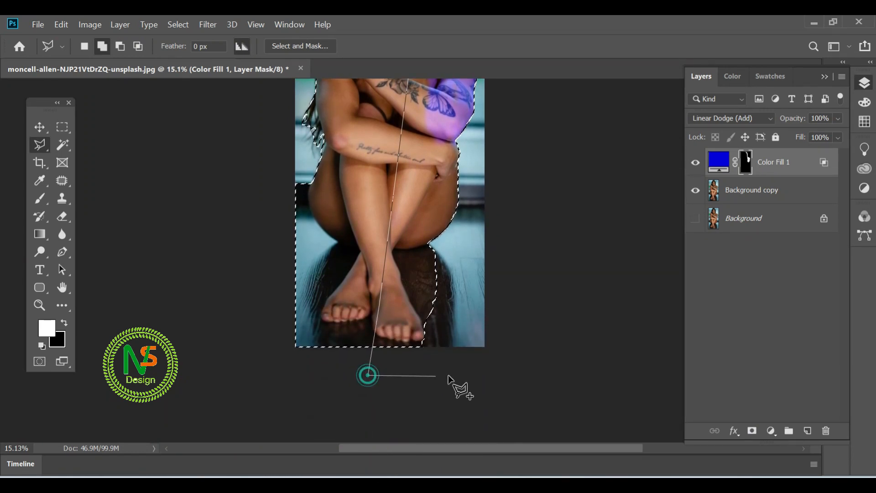
{"action": "left_click", "coordinate": [446, 265]}
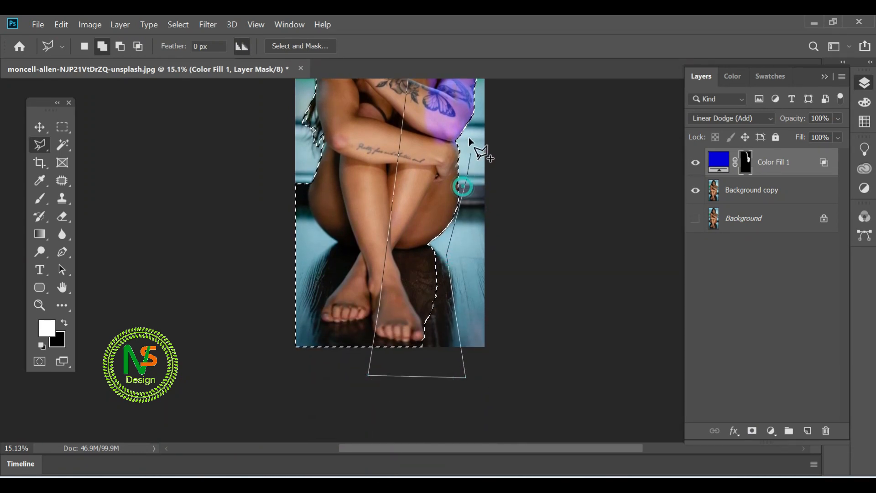
{"action": "scroll", "coordinate": [476, 89], "scroll_direction": "up", "scroll_amount": 2}
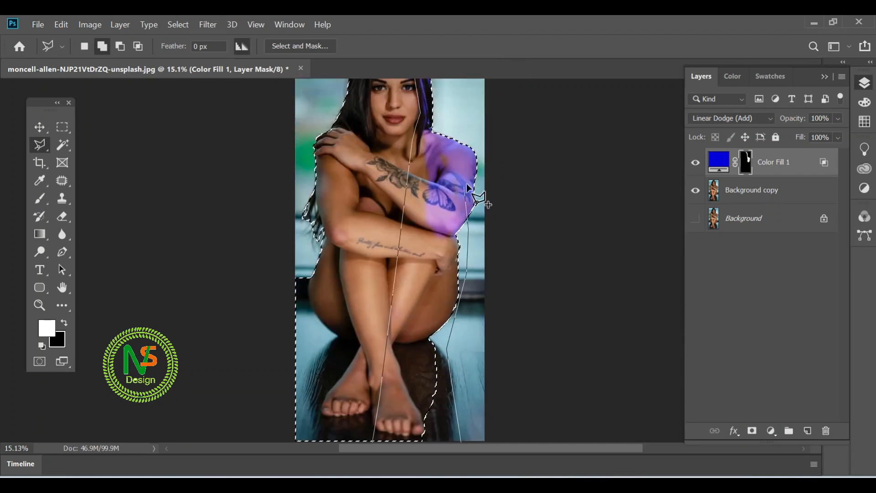
{"action": "left_click", "coordinate": [472, 128]}
{"action": "double_click", "coordinate": [441, 114]}
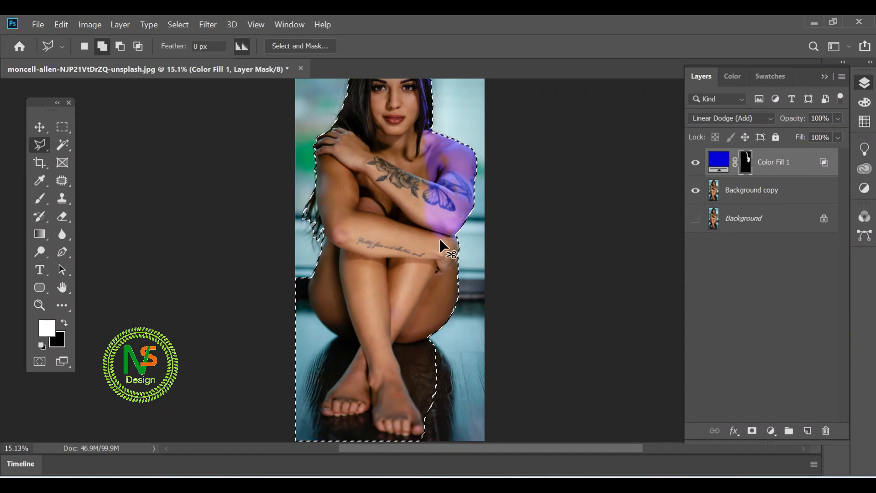
Step: Switch to the Move tool and examine the blue light on the hair and shoulder up close
{"action": "key", "text": "ctrl+minus"}
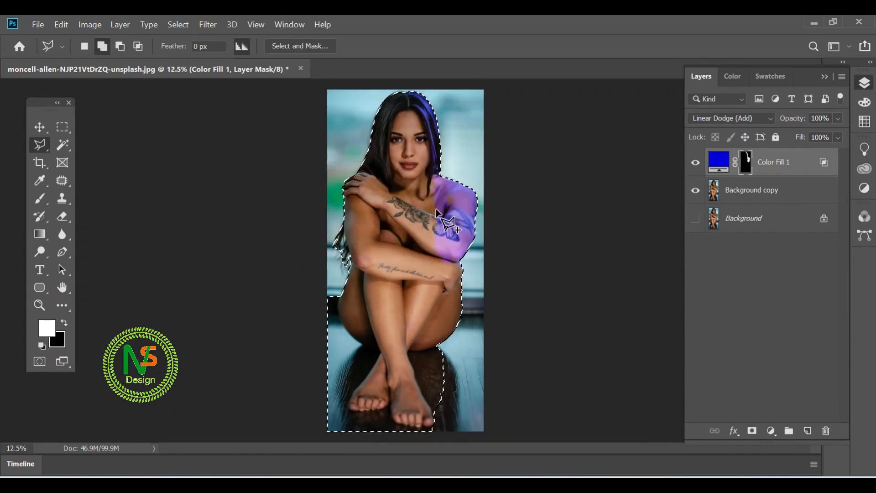
{"action": "left_click", "coordinate": [41, 128]}
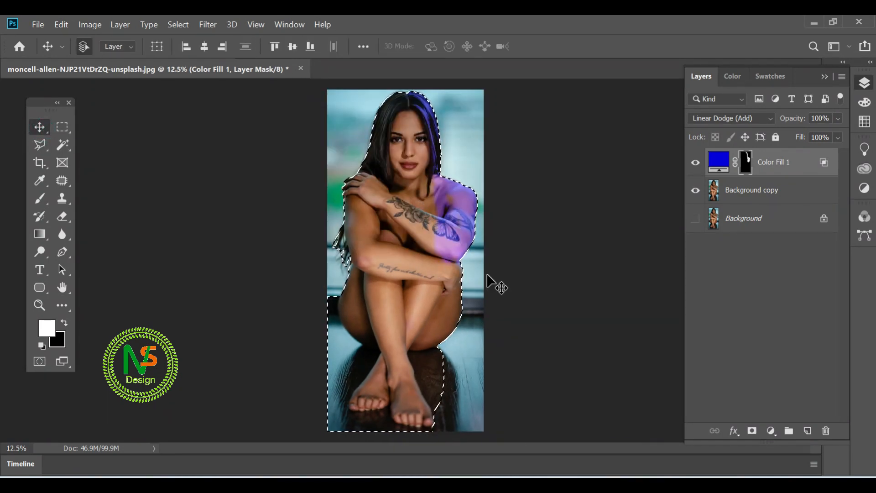
{"action": "scroll", "coordinate": [453, 153], "scroll_direction": "up", "scroll_amount": 3}
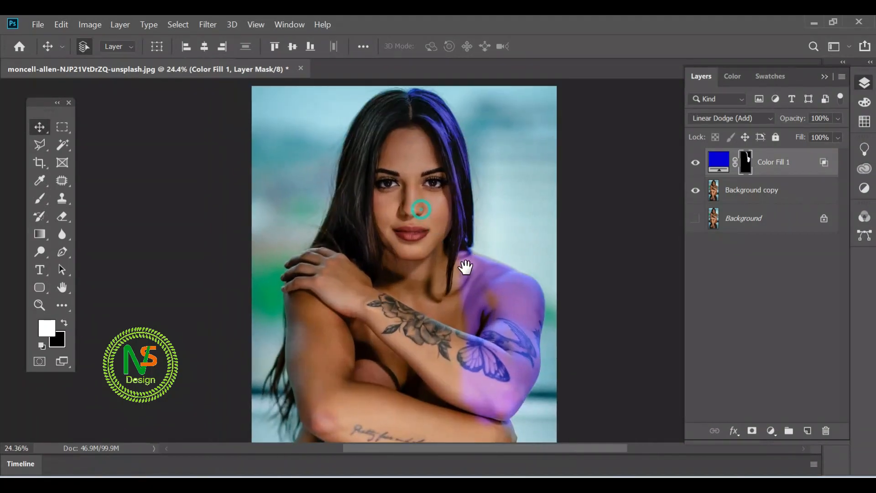
{"action": "scroll", "coordinate": [470, 309], "scroll_direction": "down", "scroll_amount": 3}
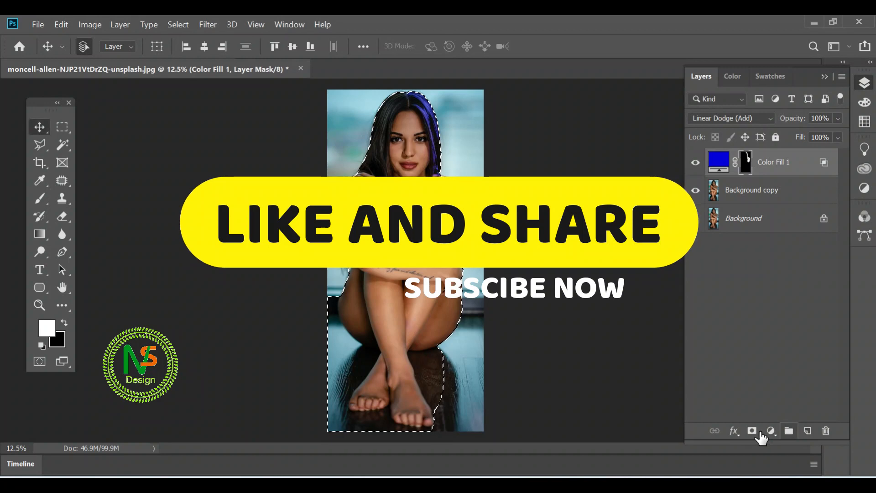
{"action": "left_click", "coordinate": [771, 431]}
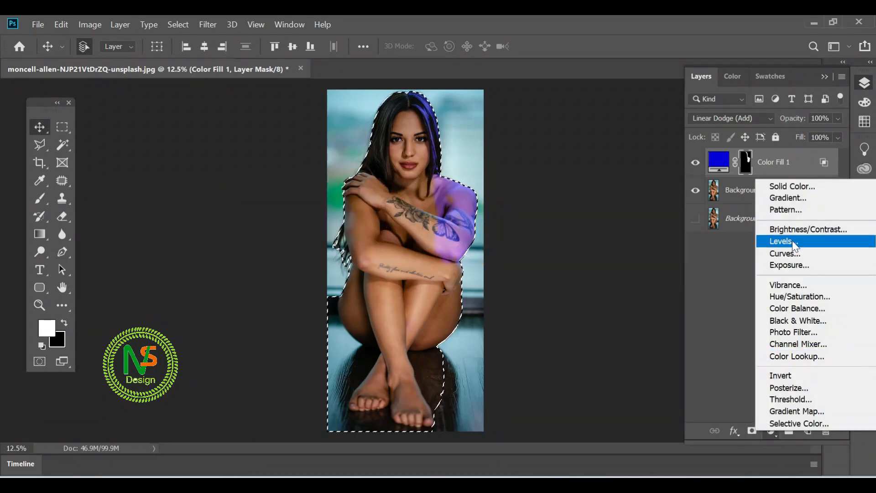
{"action": "left_click", "coordinate": [790, 185]}
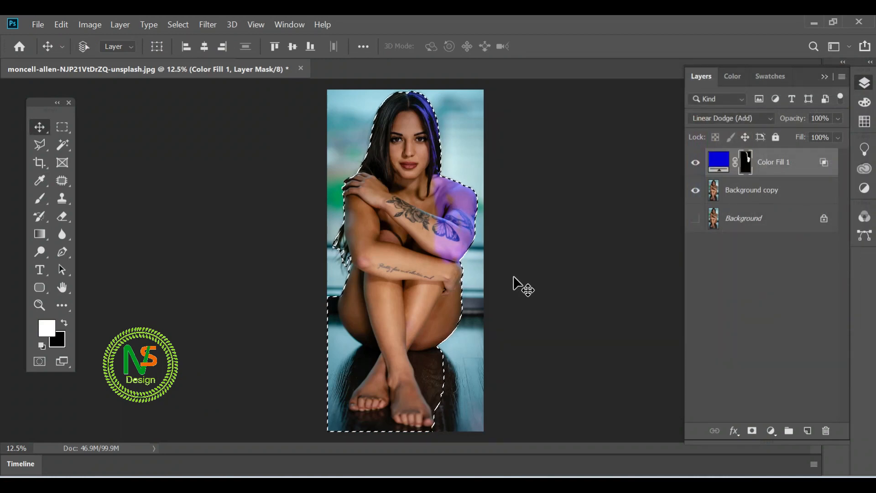
{"action": "right_click", "coordinate": [417, 225]}
{"action": "key", "text": "Escape"}
{"action": "left_click", "coordinate": [758, 76]}
{"action": "left_click", "coordinate": [731, 80]}
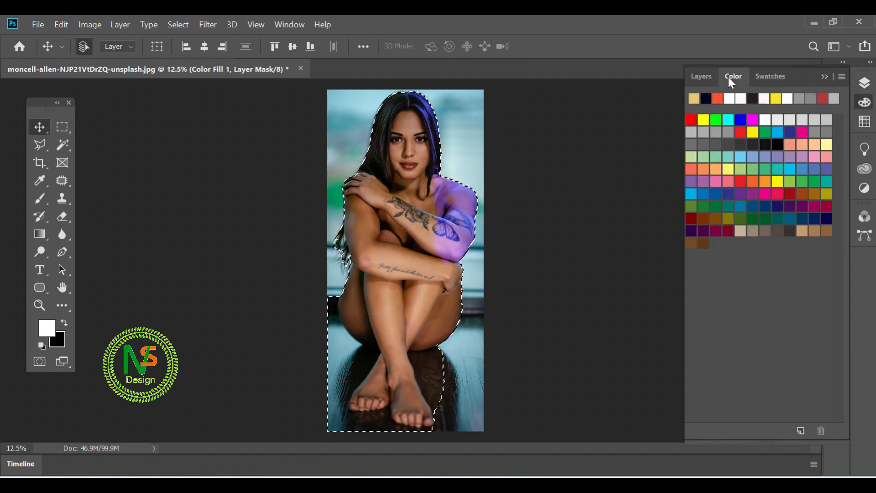
{"action": "left_click", "coordinate": [702, 76]}
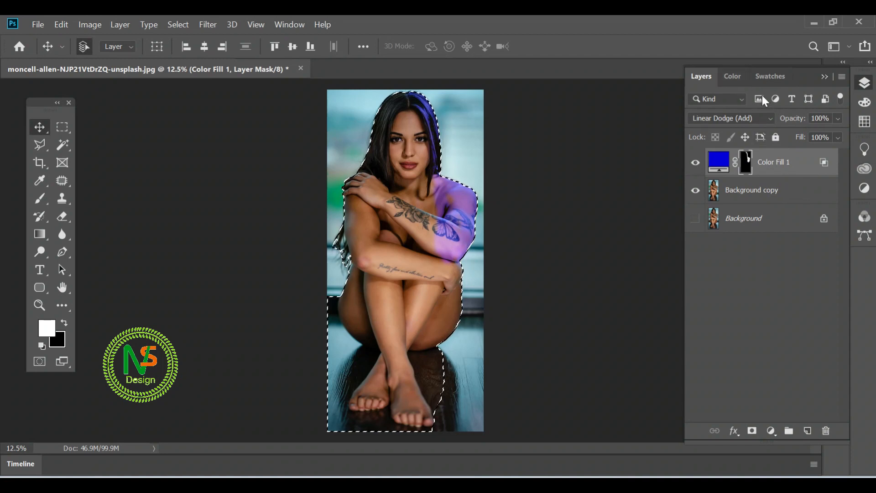
Step: Show the document's channels and paths and create a new empty path
{"action": "left_click", "coordinate": [289, 24]}
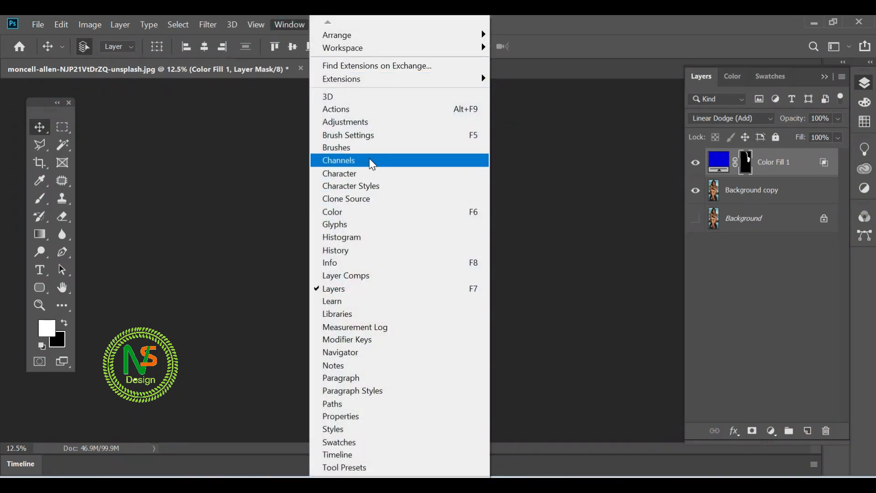
{"action": "left_click", "coordinate": [372, 164]}
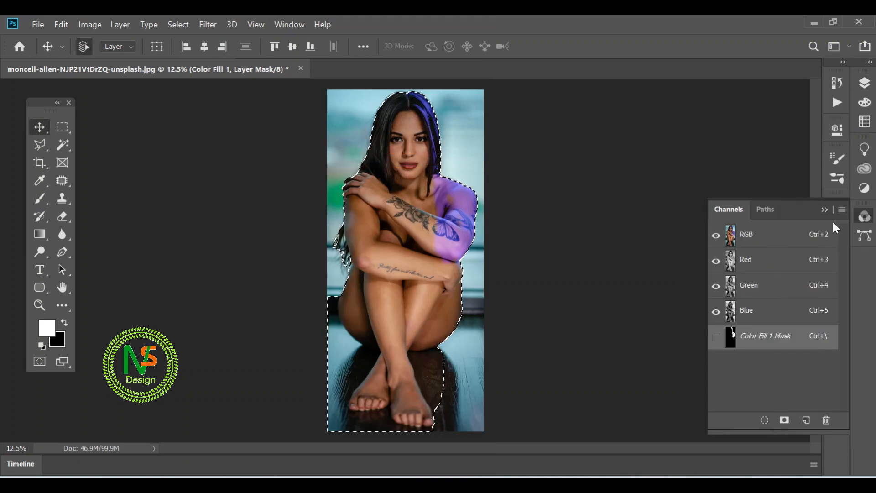
{"action": "left_click", "coordinate": [767, 211]}
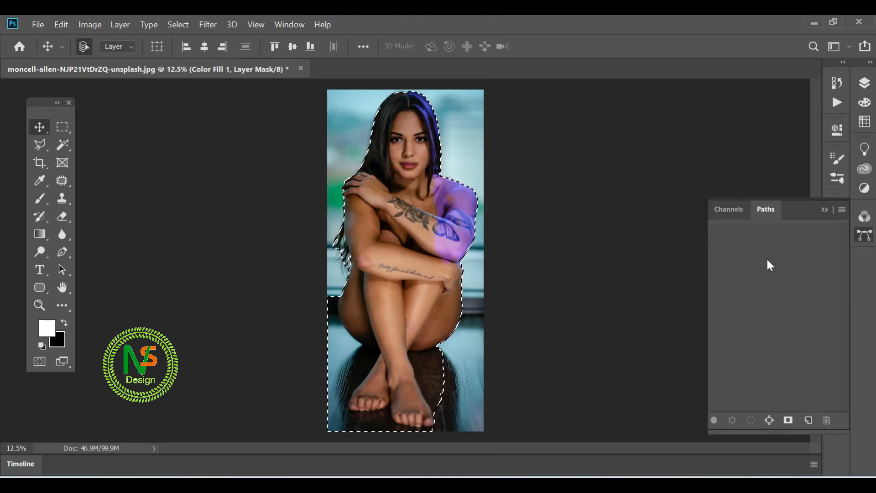
{"action": "left_click", "coordinate": [811, 420]}
{"action": "right_click", "coordinate": [753, 234]}
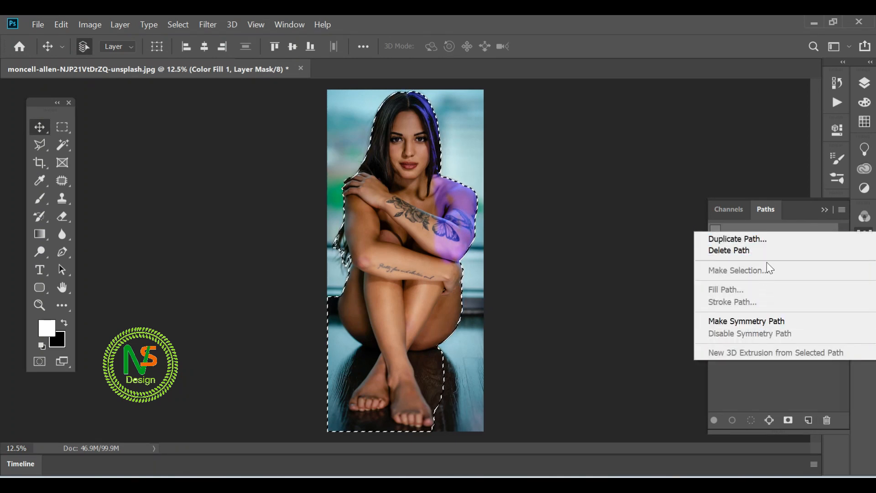
{"action": "left_click", "coordinate": [795, 216]}
Step: Make Path 1 a symmetry path and dismiss the symmetry warning
{"action": "left_click", "coordinate": [731, 209]}
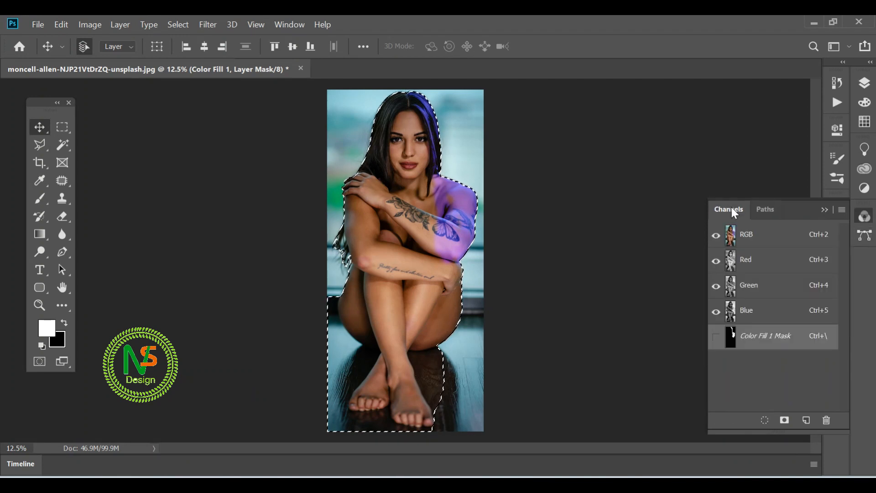
{"action": "left_click", "coordinate": [766, 210]}
{"action": "left_click", "coordinate": [841, 210]}
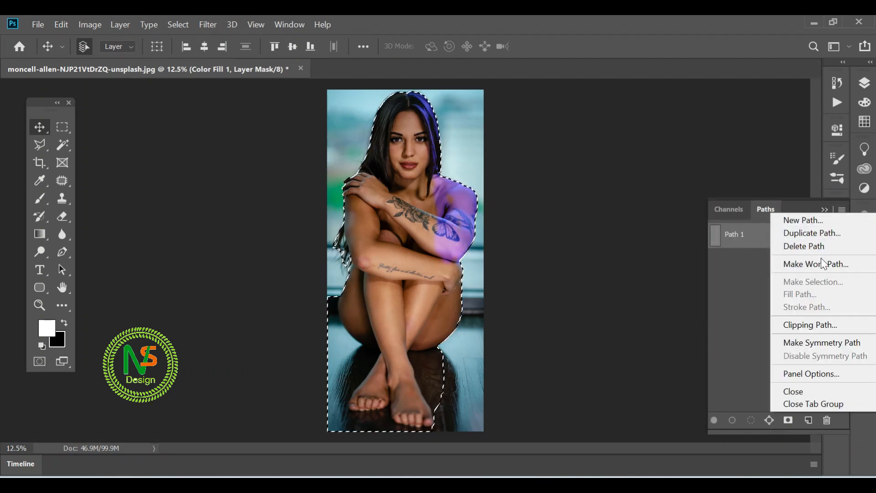
{"action": "left_click", "coordinate": [826, 347]}
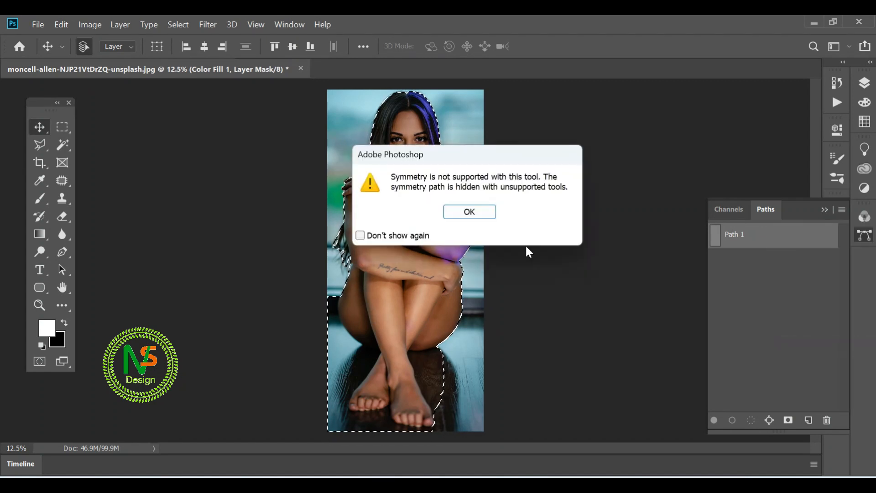
{"action": "left_click", "coordinate": [467, 209]}
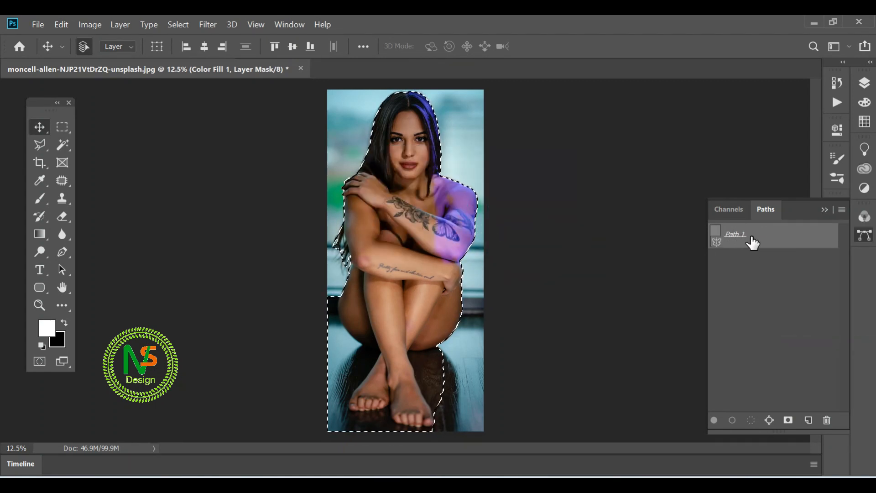
Step: Toggle the Color Fill 1 Mask channel's overlay on and off to check which areas the mask covers
{"action": "left_click", "coordinate": [730, 210]}
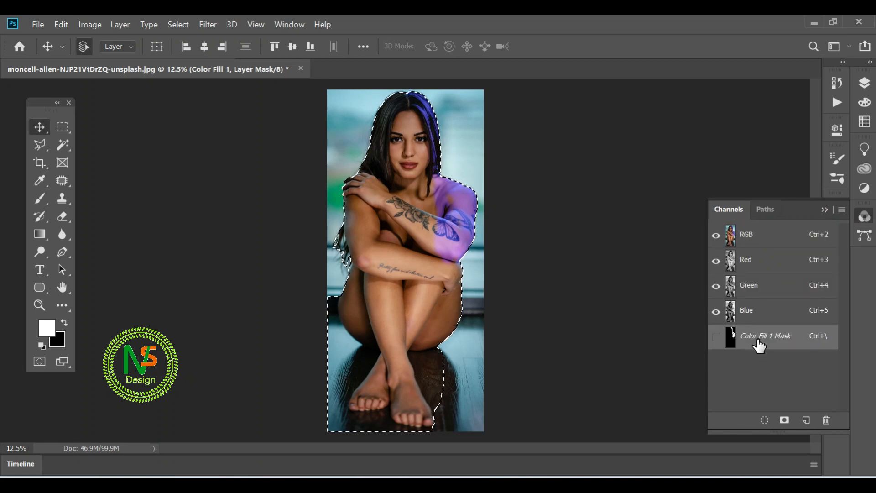
{"action": "left_click", "coordinate": [716, 338]}
{"action": "left_click", "coordinate": [717, 339]}
{"action": "left_click", "coordinate": [716, 338]}
{"action": "left_click", "coordinate": [716, 339]}
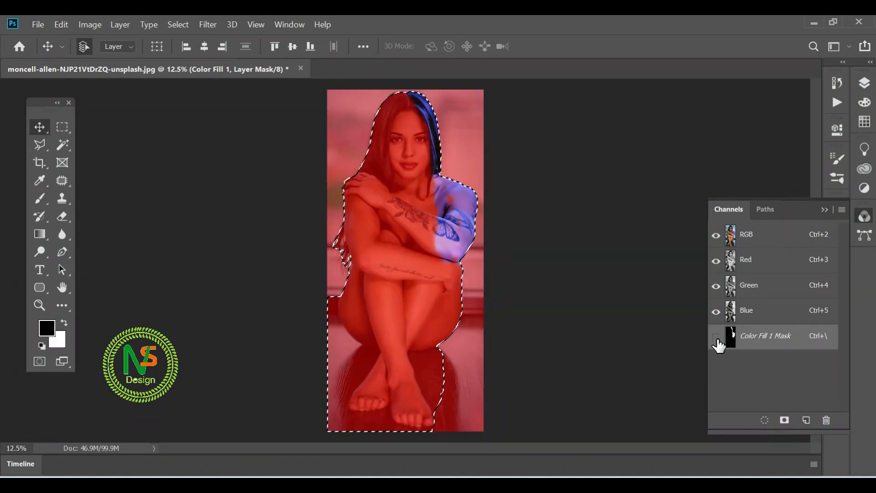
{"action": "left_click", "coordinate": [717, 338]}
{"action": "left_click", "coordinate": [841, 210]}
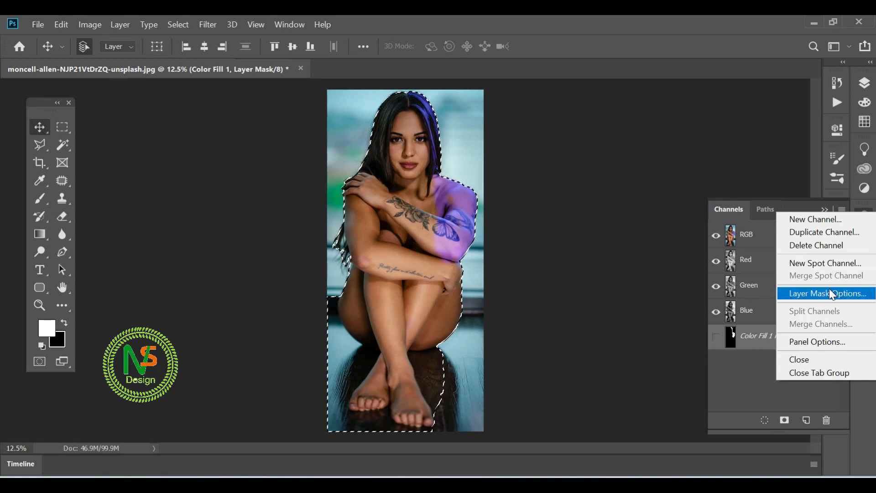
{"action": "left_click", "coordinate": [821, 344]}
{"action": "left_click", "coordinate": [764, 420]}
{"action": "key", "text": "ctrl+z"}
{"action": "left_click", "coordinate": [824, 210]}
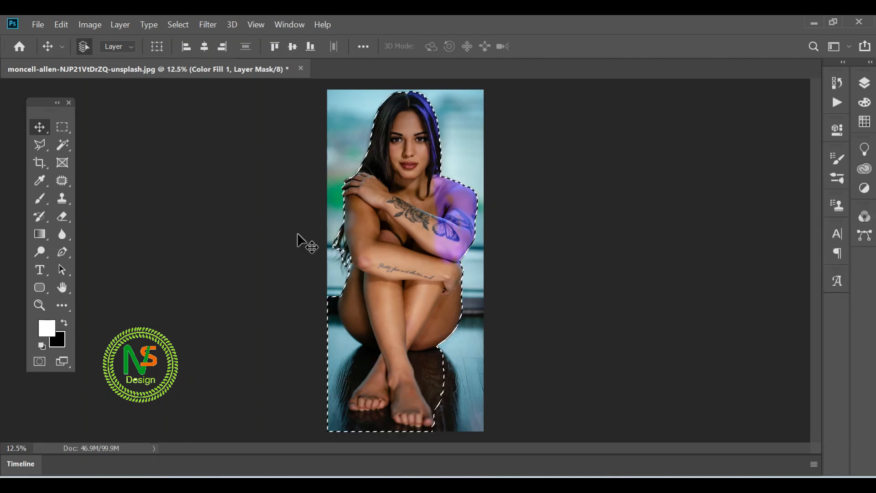
Step: Duplicate the Color Fill 1 layer to strengthen the blue light and clear the active selection
{"action": "key", "text": "F7"}
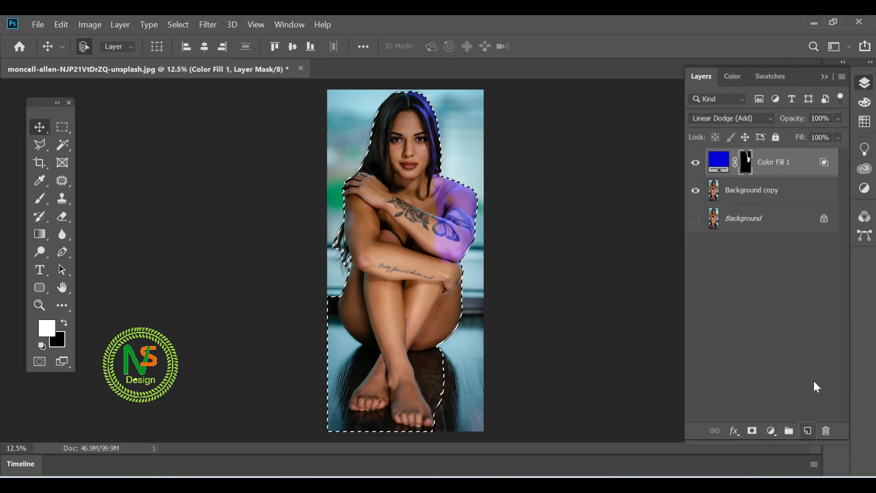
{"action": "left_click", "coordinate": [841, 76]}
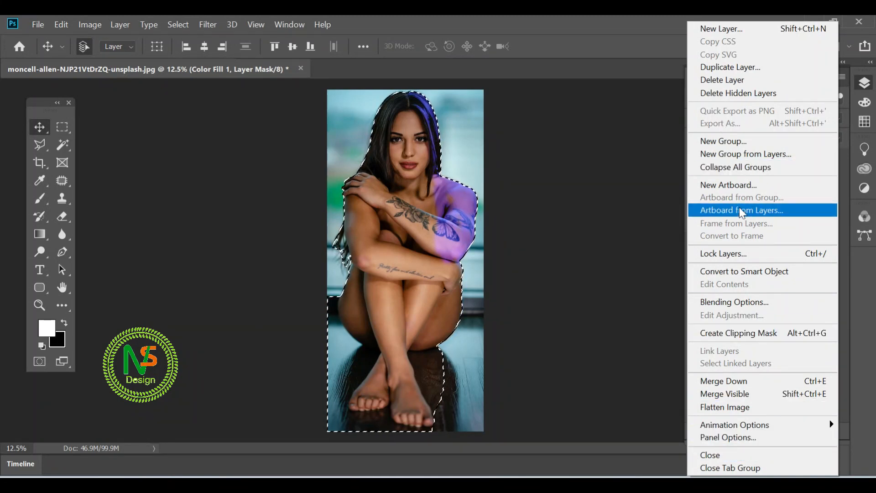
{"action": "left_click", "coordinate": [432, 221]}
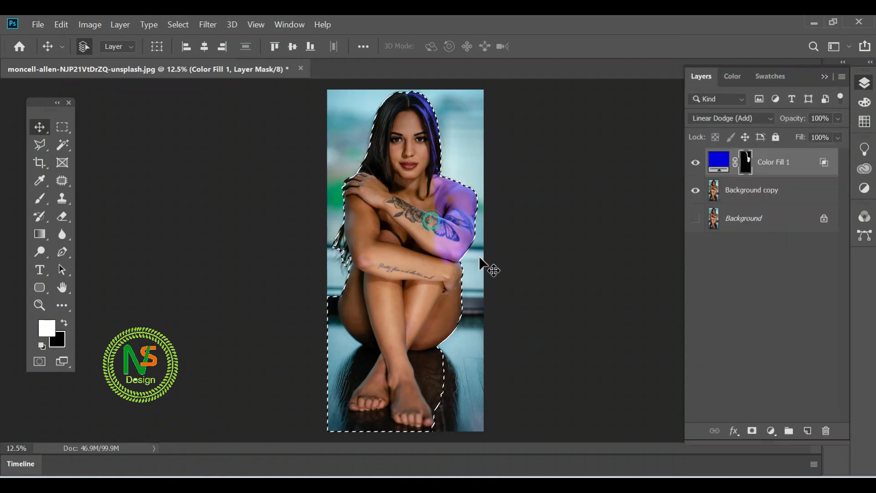
{"action": "left_click_drag", "start_coordinate": [807, 437], "coordinate": [806, 436]}
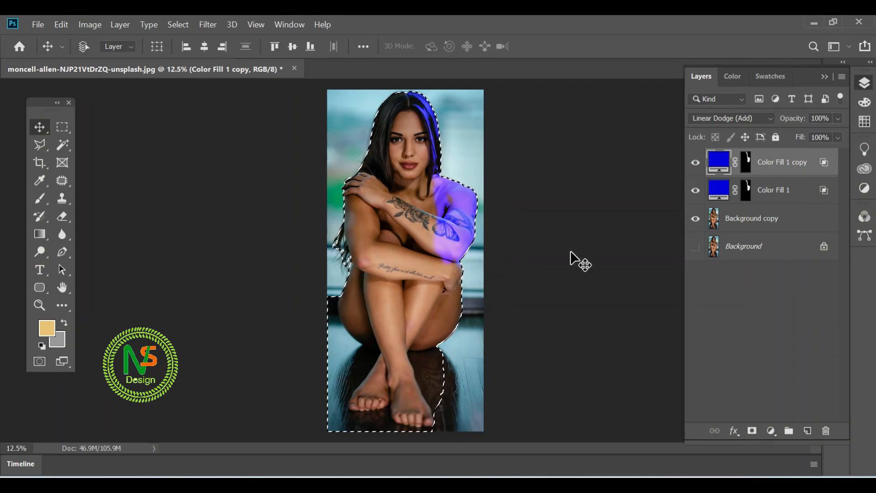
{"action": "key", "text": "ctrl+d"}
Step: Toggle the Color Fill 1 copy layer's visibility to compare the blue light with and without it
{"action": "left_click", "coordinate": [696, 162]}
{"action": "left_click", "coordinate": [695, 163]}
{"action": "left_click", "coordinate": [695, 164]}
{"action": "left_click", "coordinate": [695, 164]}
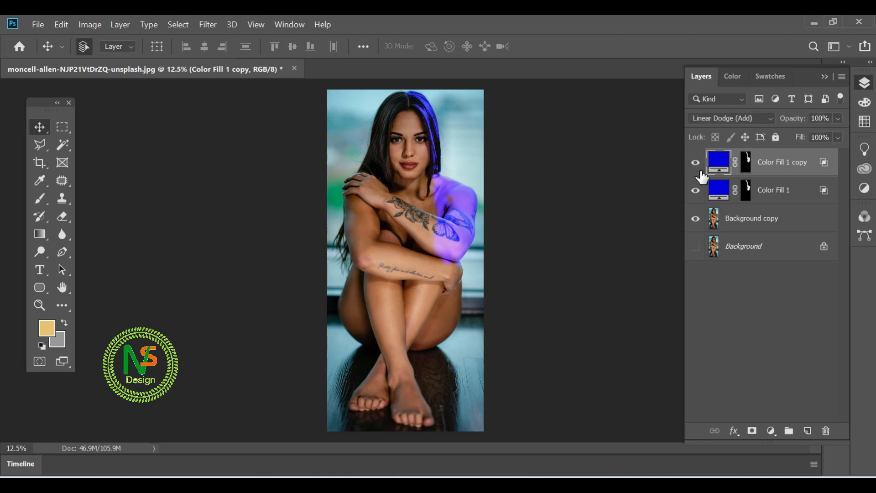
Step: Select the Color Fill 1 copy layer and hide it
{"action": "left_click", "coordinate": [762, 201]}
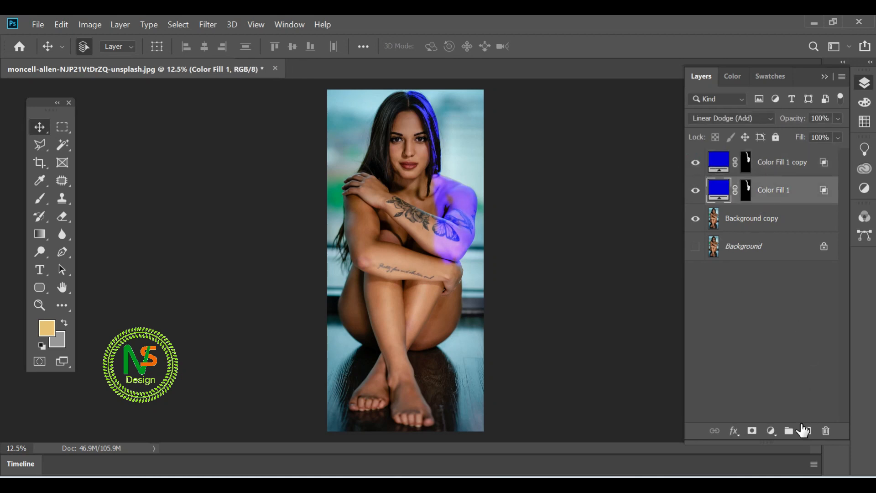
{"action": "left_click", "coordinate": [776, 167]}
{"action": "left_click", "coordinate": [695, 165]}
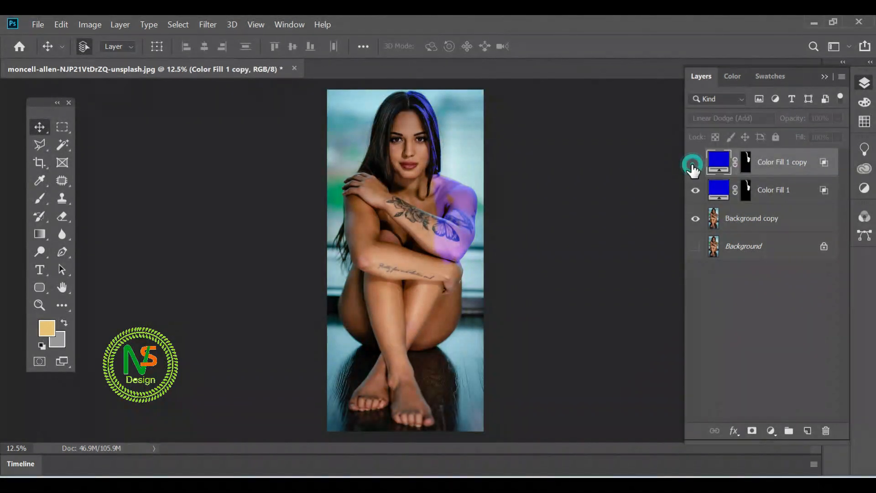
Step: Try adding a red Solid Color fill layer directly above Color Fill 1, and undo it
{"action": "left_click", "coordinate": [754, 189]}
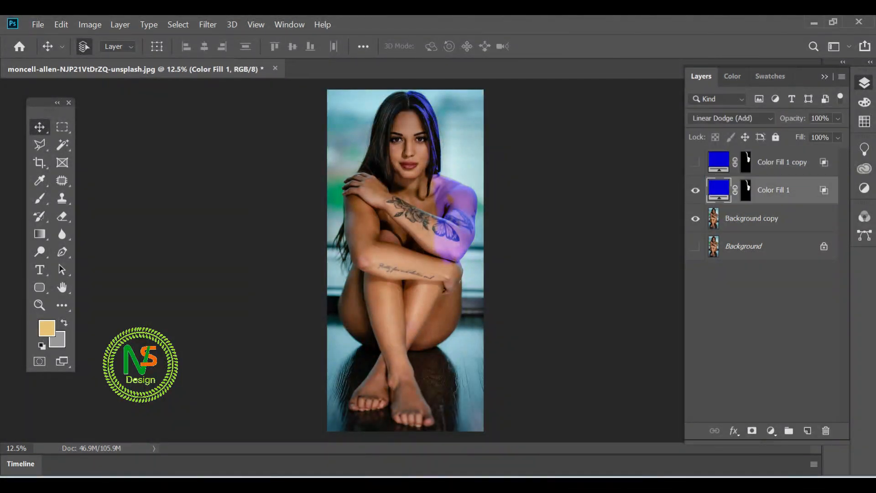
{"action": "left_click", "coordinate": [771, 431]}
{"action": "left_click", "coordinate": [796, 188]}
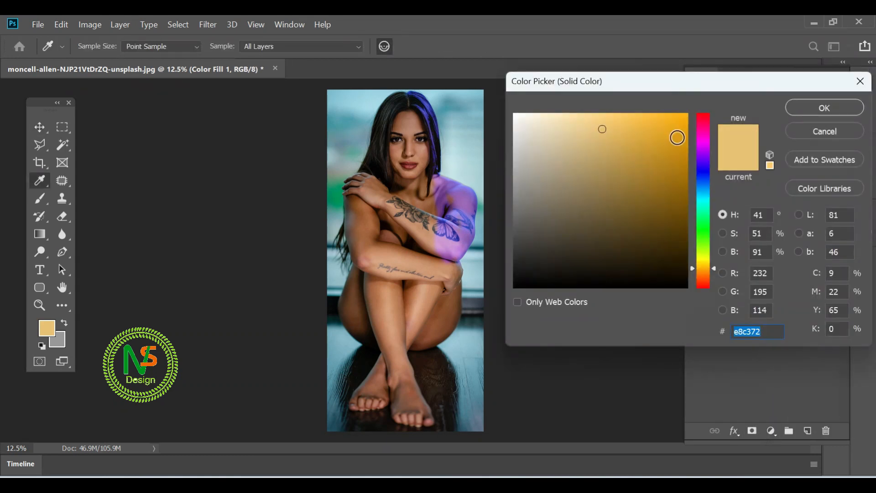
{"action": "left_click", "coordinate": [704, 115]}
{"action": "left_click", "coordinate": [673, 129]}
{"action": "left_click", "coordinate": [684, 140]}
{"action": "left_click", "coordinate": [824, 109]}
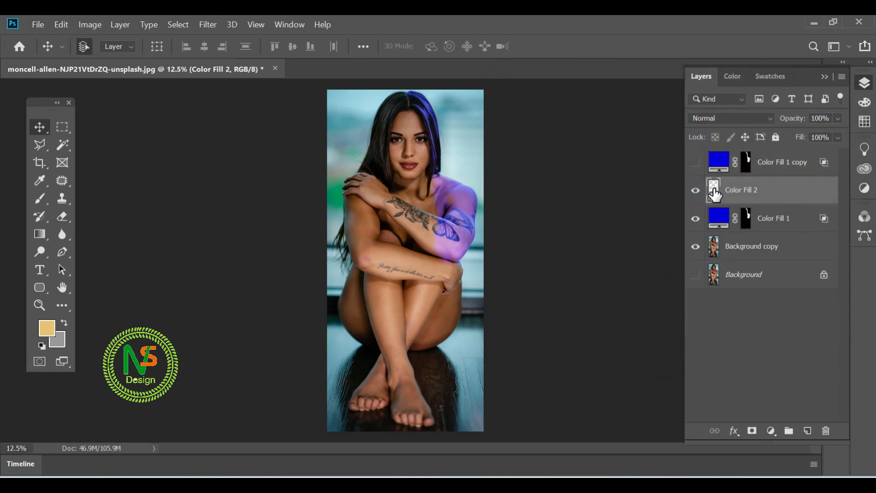
{"action": "key", "text": "ctrl+z"}
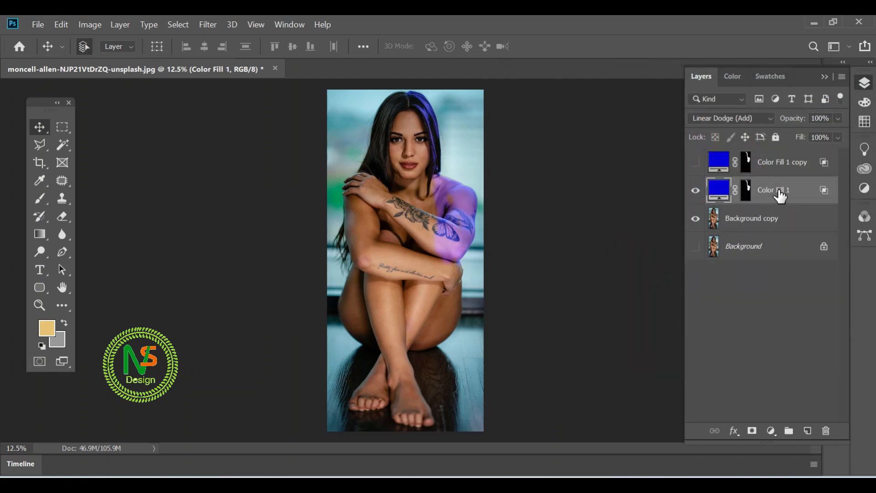
Step: Add a blank layer above Color Fill 1 and apply a Solid Color fill in red, #d00737
{"action": "left_click", "coordinate": [807, 431]}
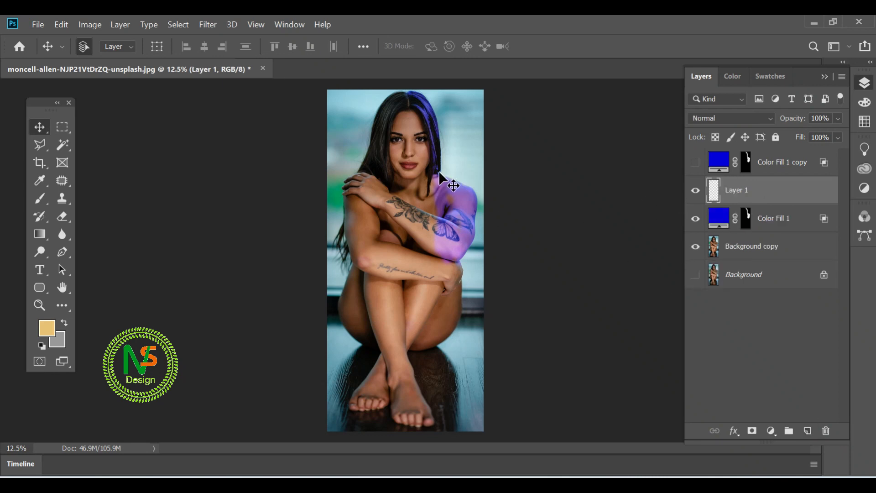
{"action": "left_click", "coordinate": [771, 431]}
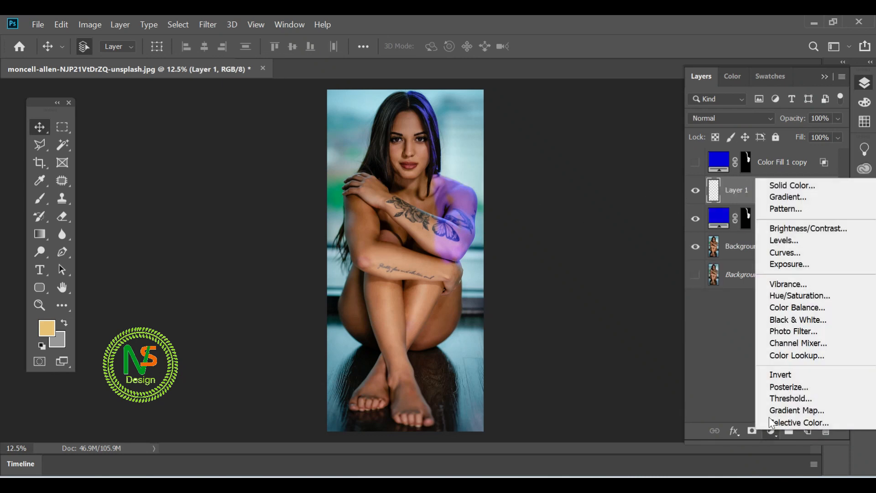
{"action": "left_click", "coordinate": [776, 184]}
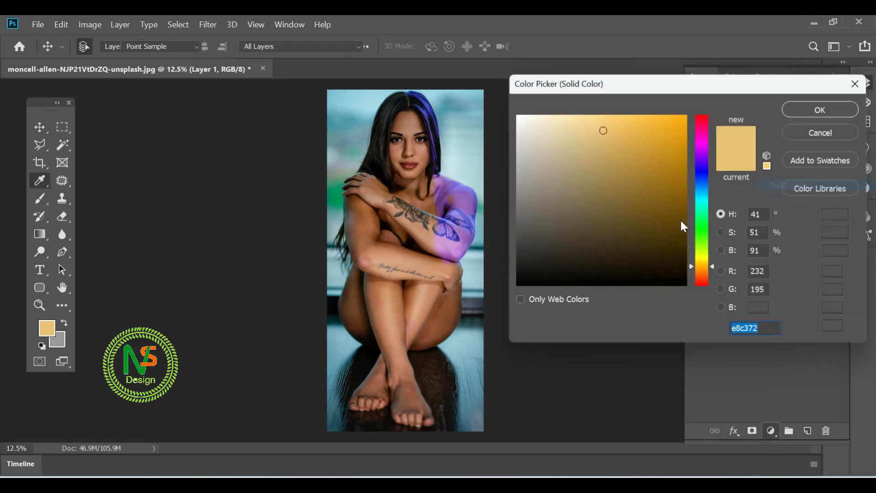
{"action": "left_click", "coordinate": [701, 120]}
{"action": "left_click_drag", "start_coordinate": [664, 129], "coordinate": [682, 145]}
{"action": "left_click", "coordinate": [821, 111]}
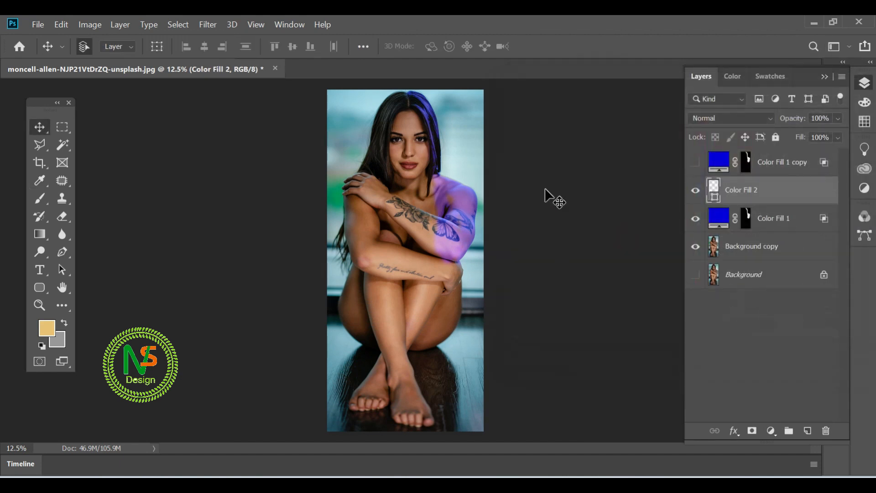
Step: Change the Color Fill 2 layer's colour to a darker red
{"action": "double_click", "coordinate": [713, 196]}
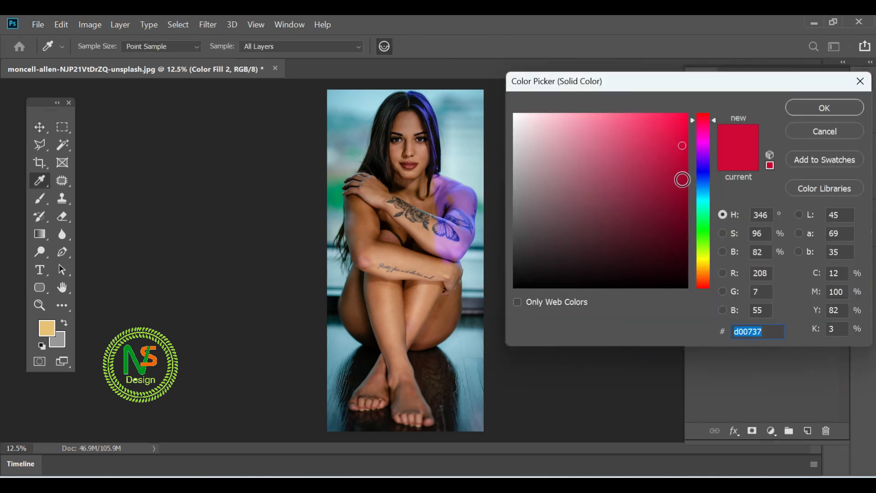
{"action": "left_click", "coordinate": [673, 203]}
{"action": "left_click", "coordinate": [818, 120]}
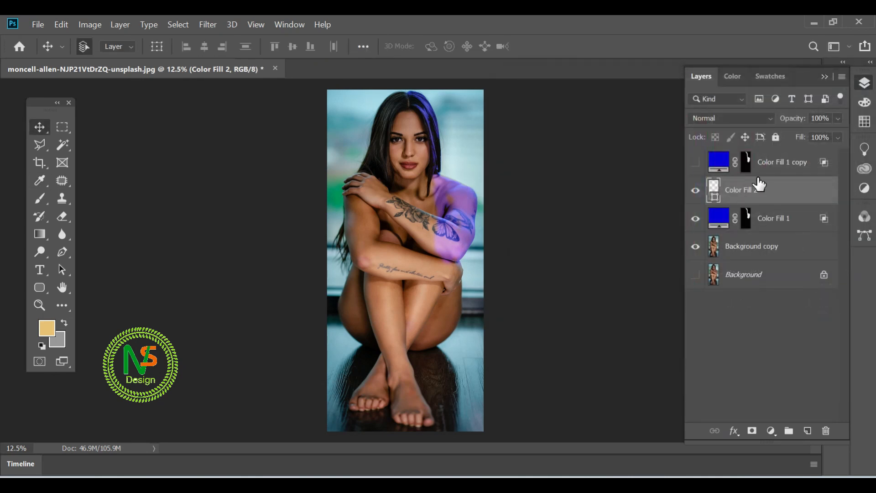
{"action": "left_click", "coordinate": [732, 78]}
{"action": "left_click", "coordinate": [763, 76]}
{"action": "left_click", "coordinate": [700, 75]}
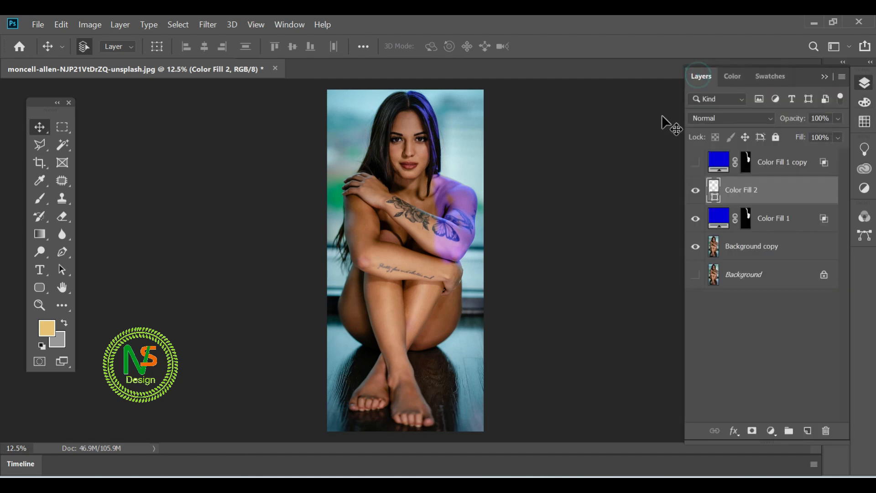
{"action": "left_click", "coordinate": [512, 194]}
{"action": "left_click", "coordinate": [825, 76]}
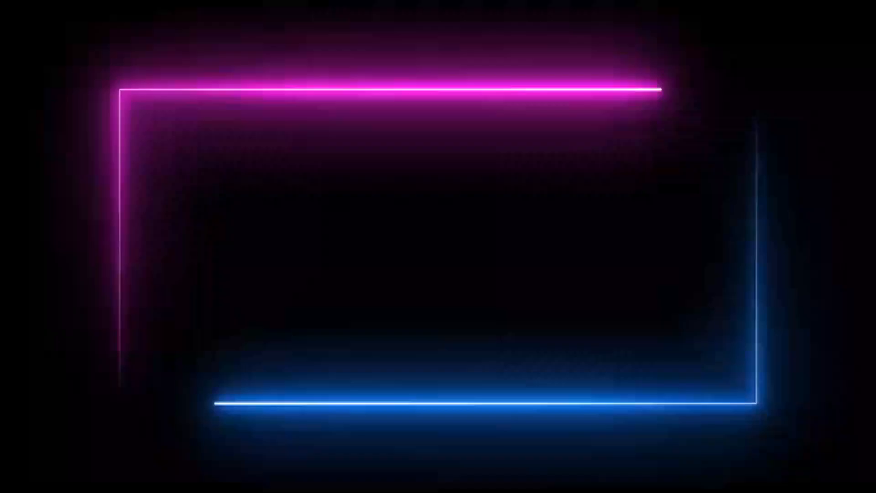